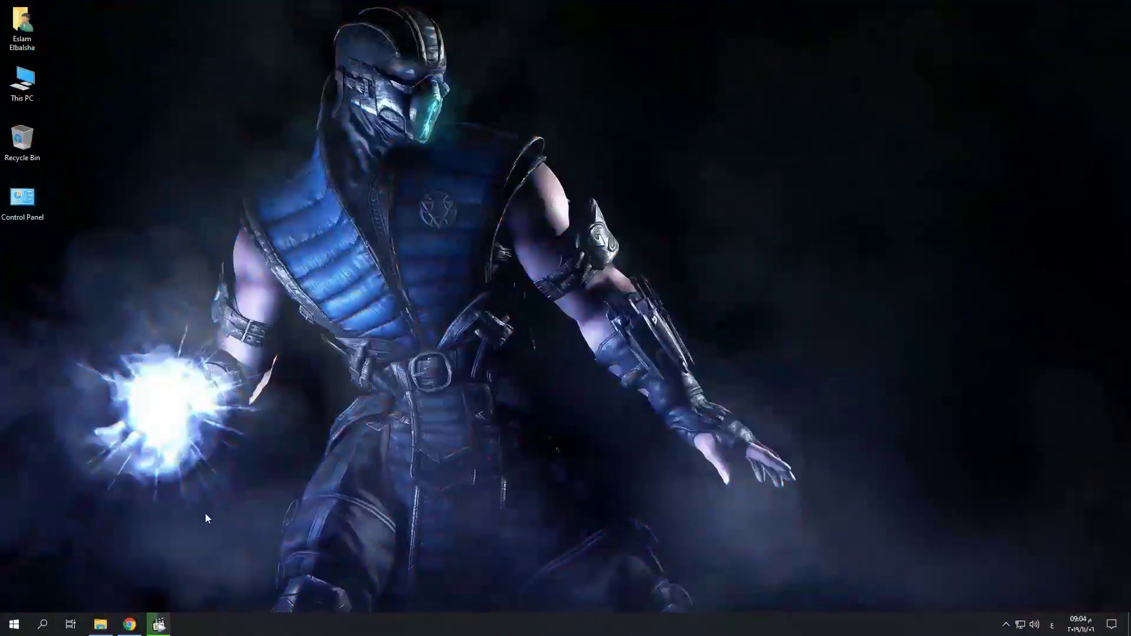
- Extract the Photoshop archive to 'Adobe Photoshop 2020 v21.0.37' and open that new folder
click(102, 626)
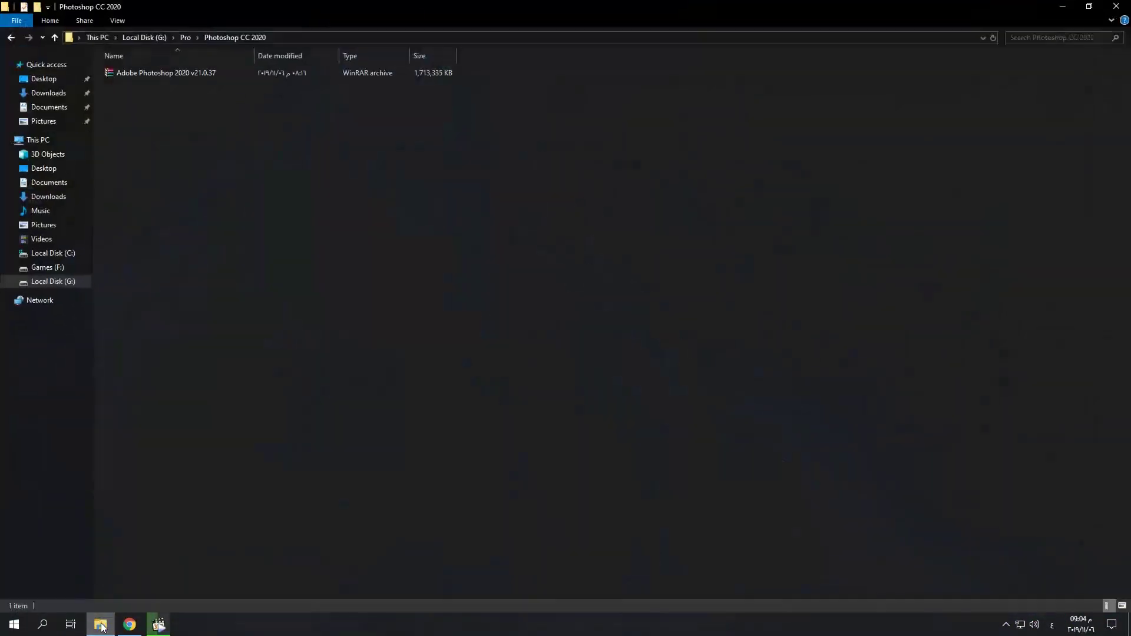
right_click(167, 81)
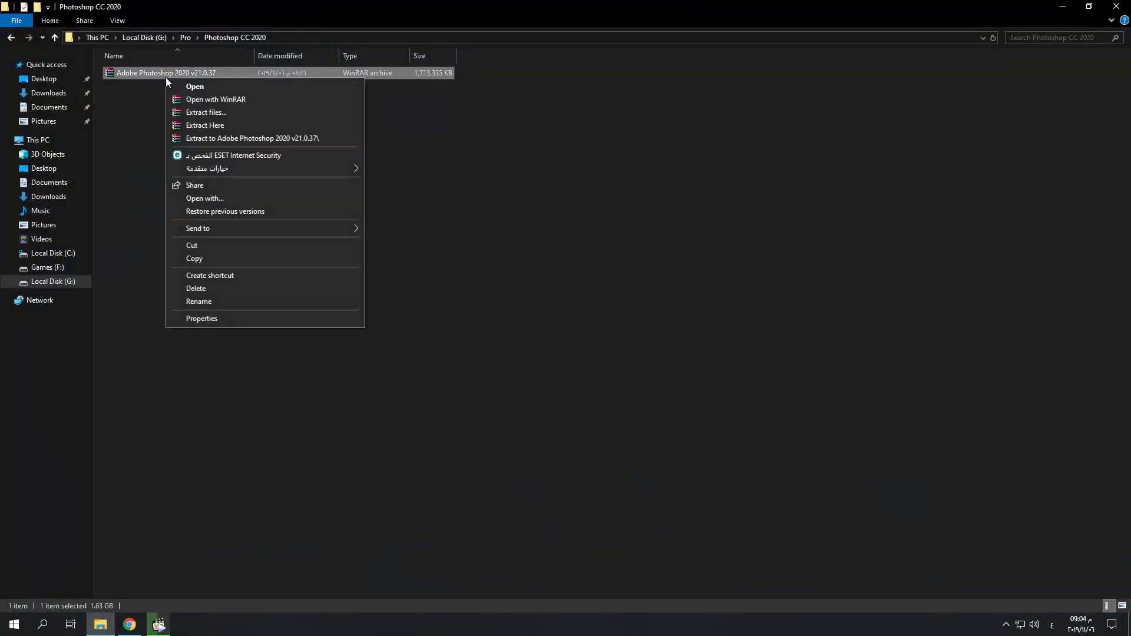
click(228, 129)
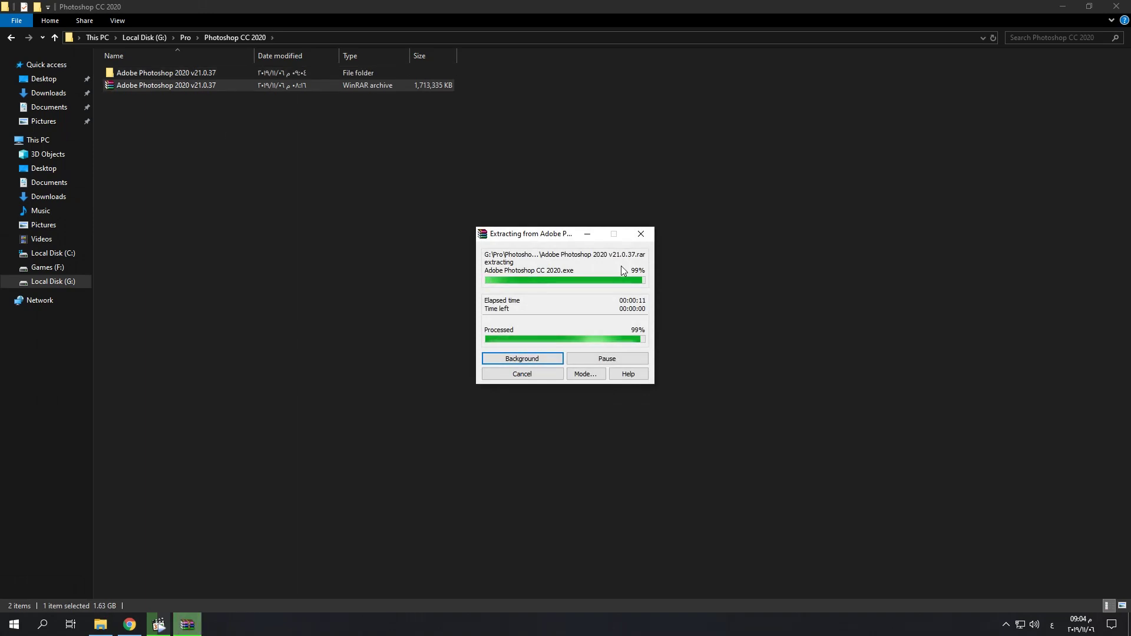
double_click(210, 73)
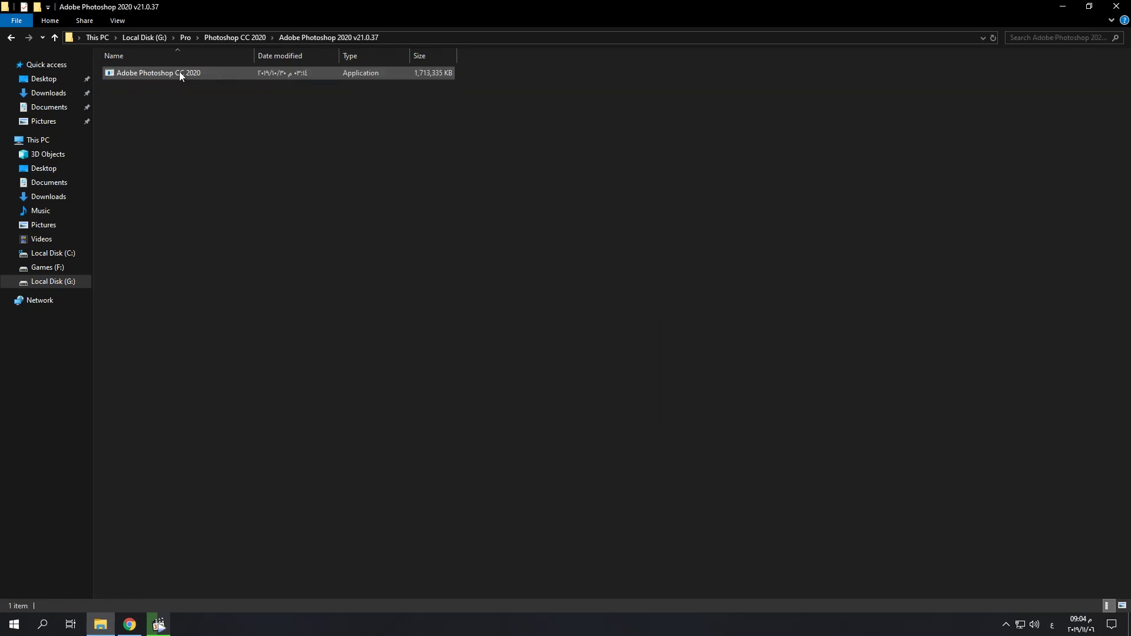
right_click(1021, 629)
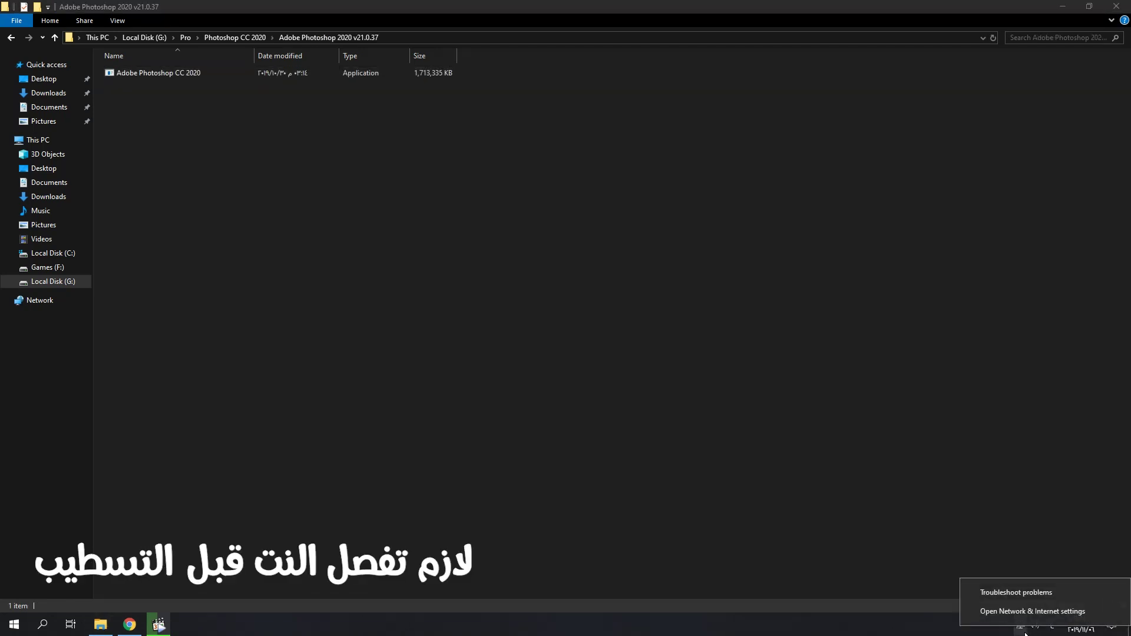
- Disable the Ethernet adapter from Network & Internet adapter options
click(1026, 612)
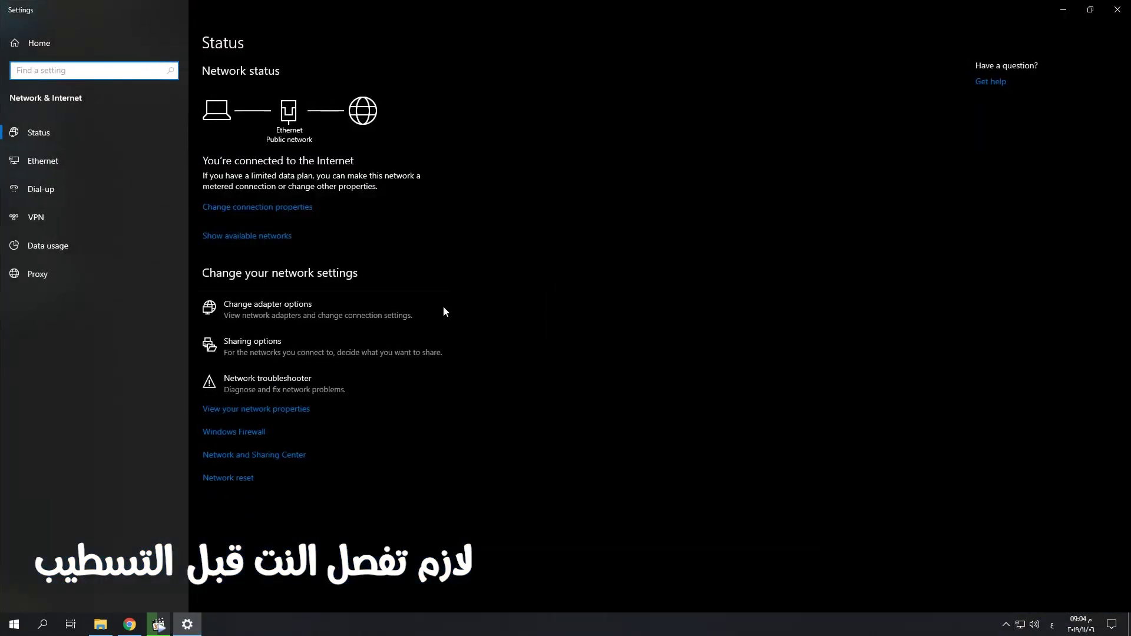
click(311, 318)
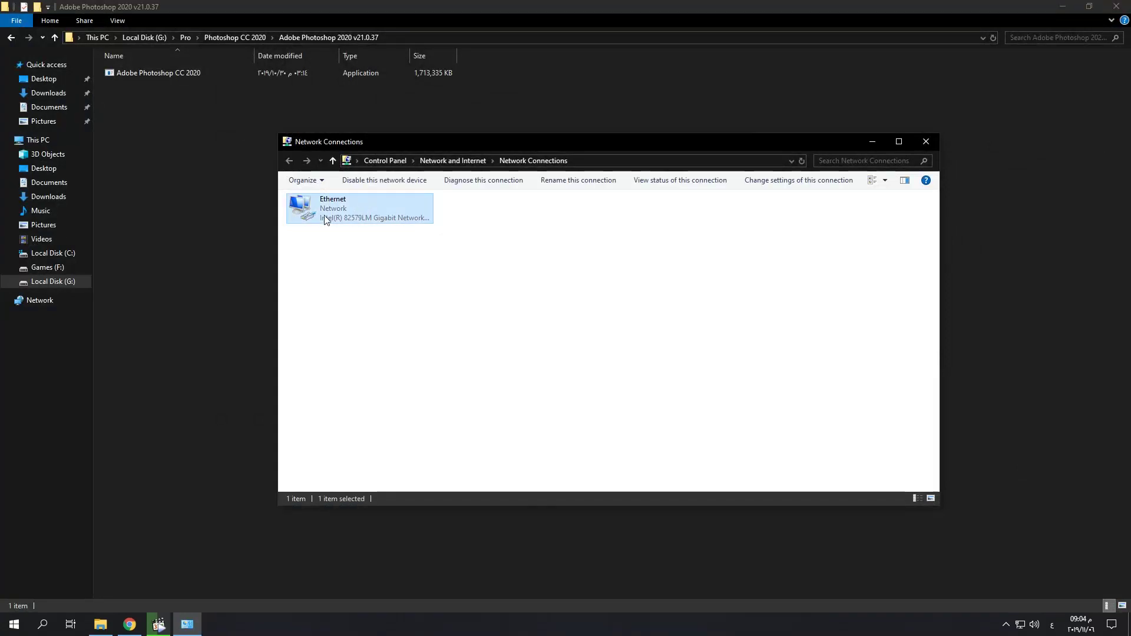
right_click(320, 217)
click(345, 226)
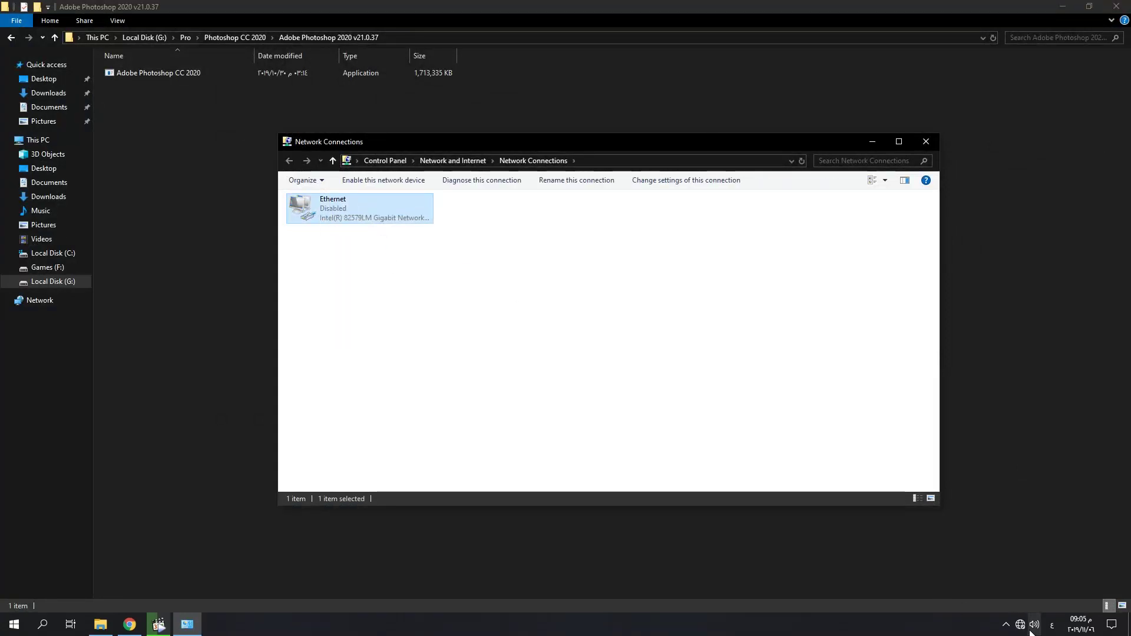
- Refresh the extracted Photoshop folder and launch the Photoshop CC 2020 installer
click(873, 144)
right_click(306, 143)
click(347, 192)
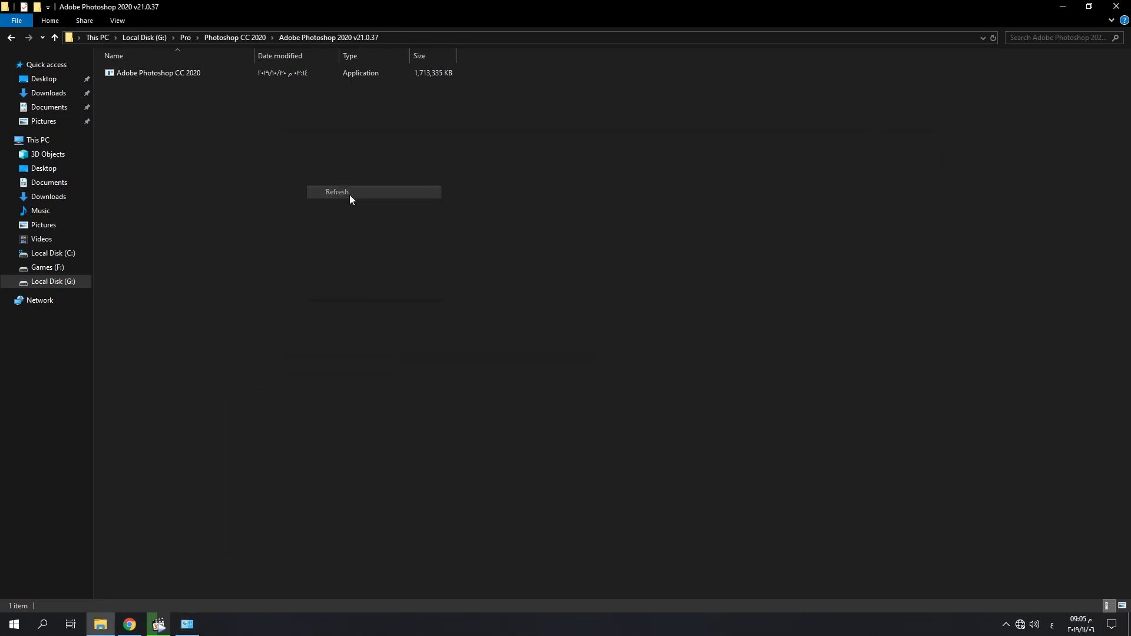
double_click(156, 73)
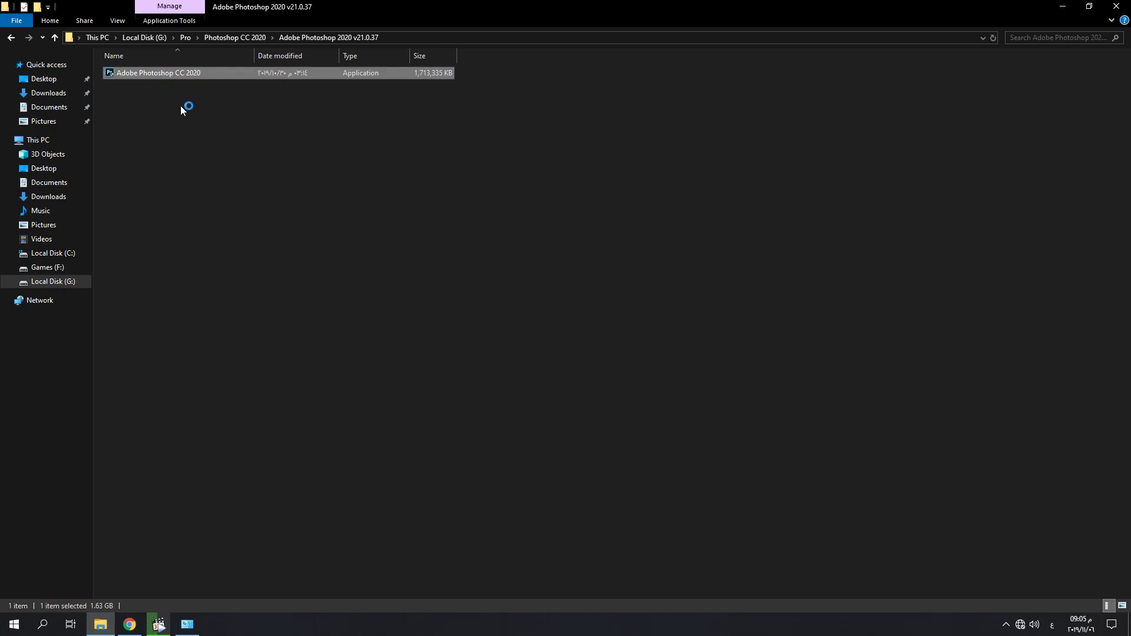
- Start the Photoshop CC 2020 setup with the 64-bit option in the default folder
click(1062, 6)
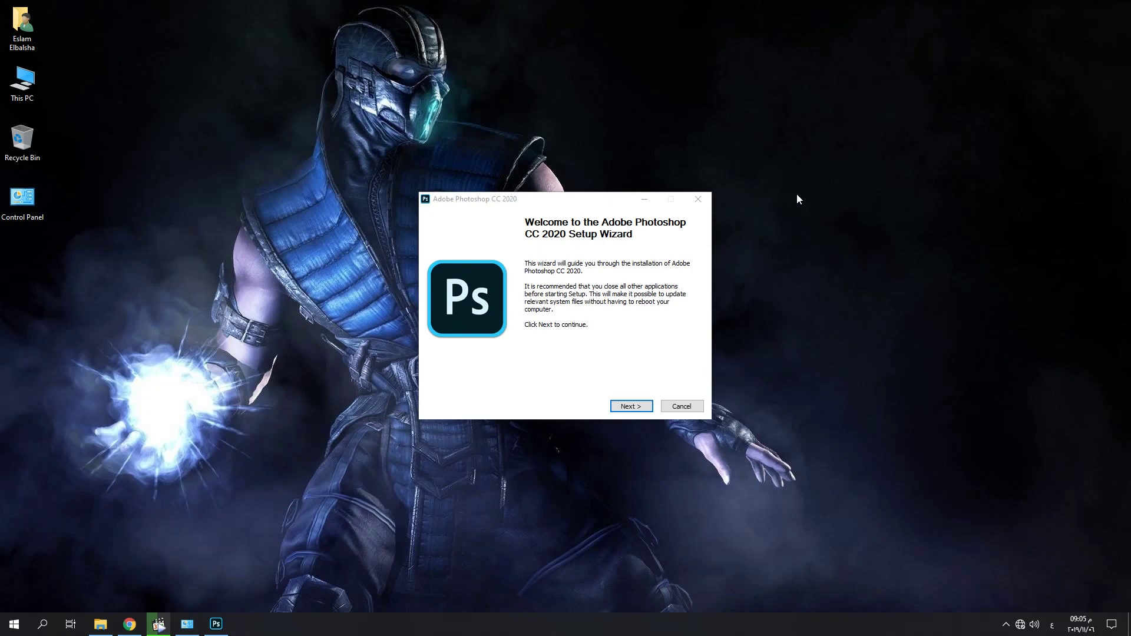
click(631, 405)
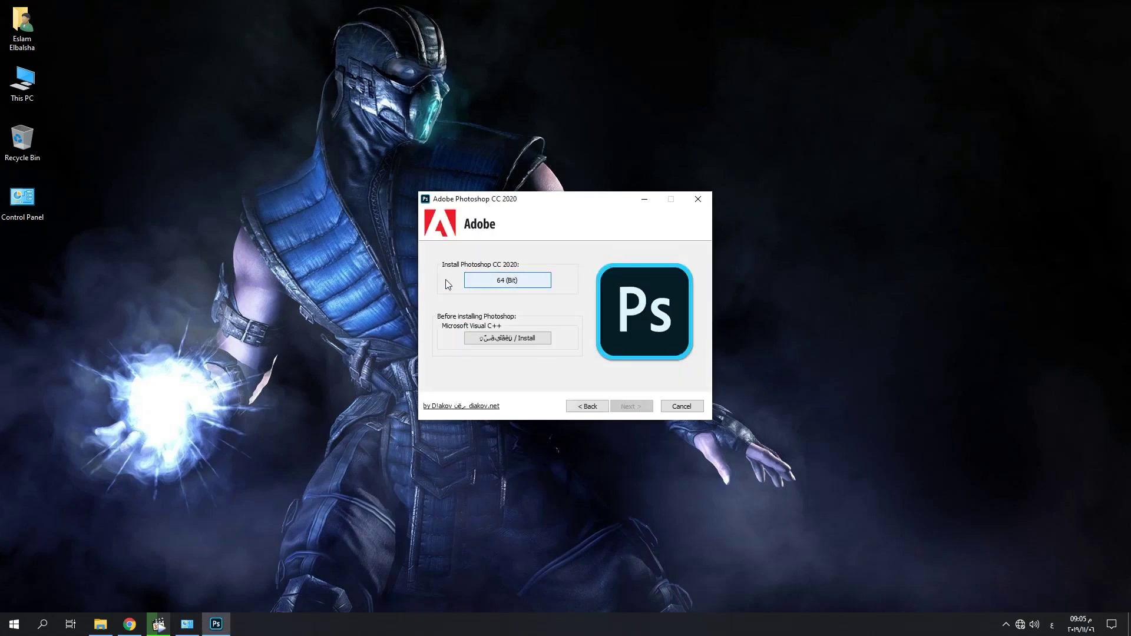
click(500, 281)
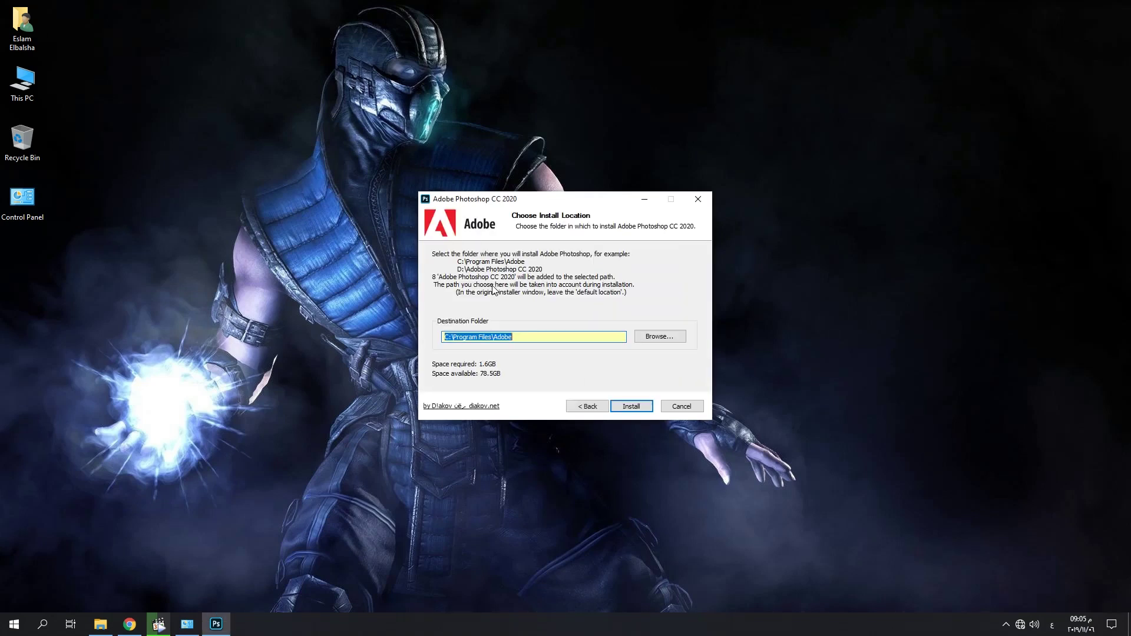
click(639, 406)
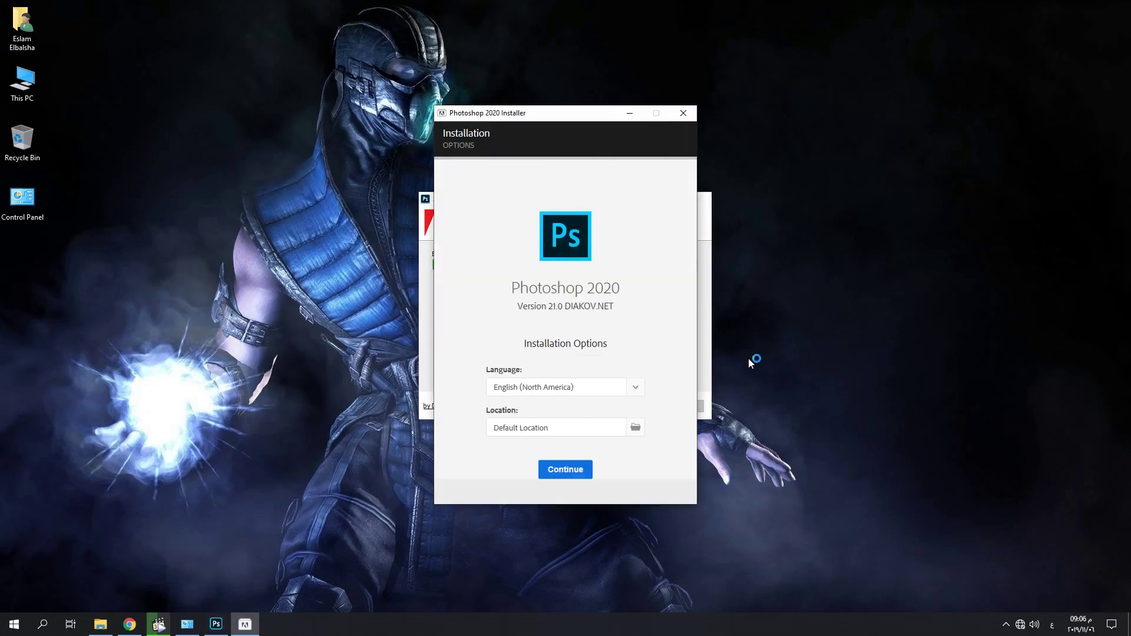
- Install with Arabic as the language, then uncheck both optional offers on the final page
click(636, 390)
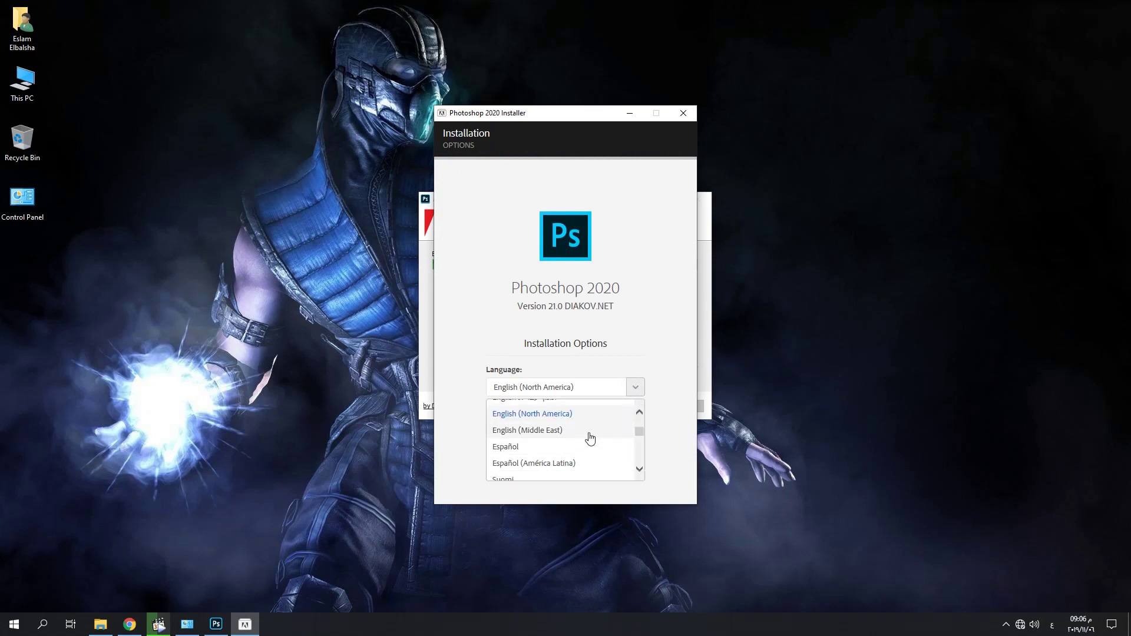
scroll(589, 439, up, 2)
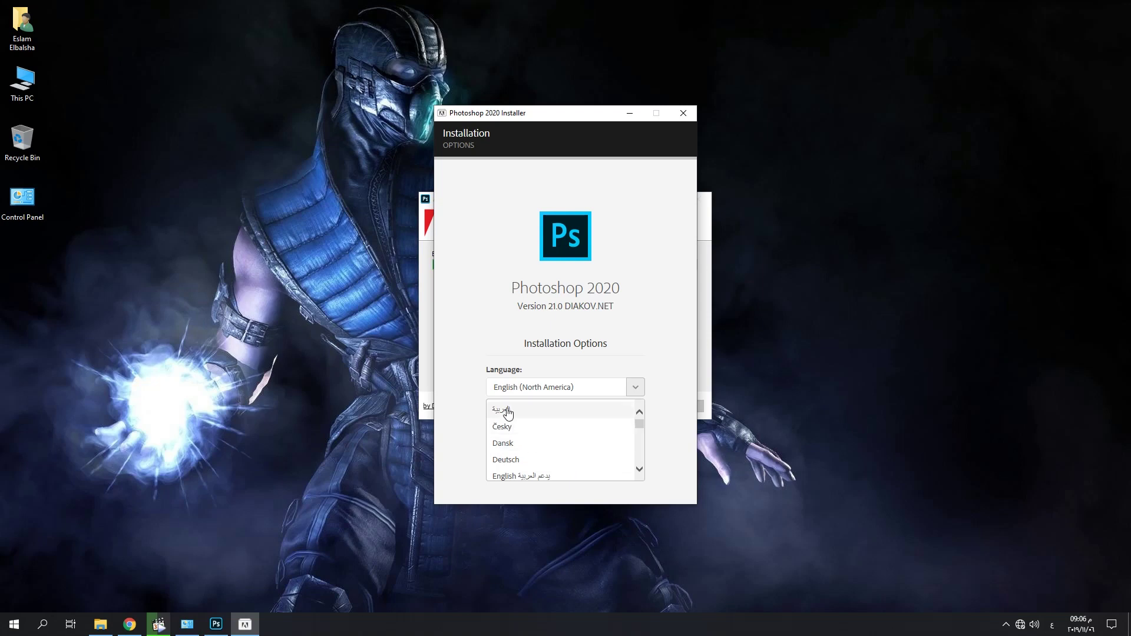
click(502, 410)
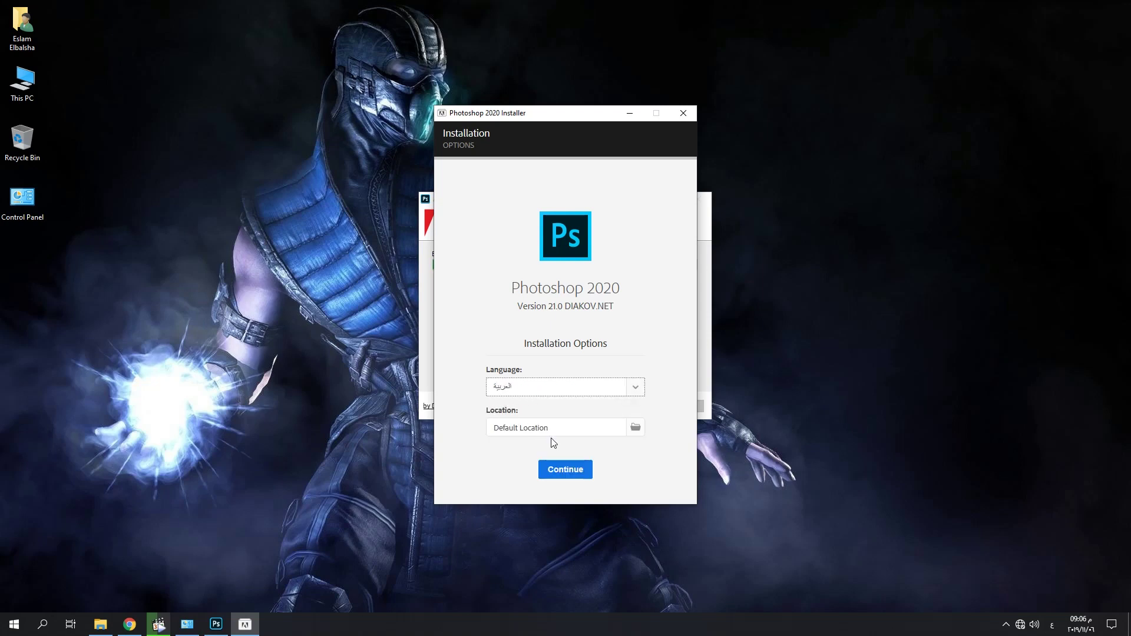
click(578, 472)
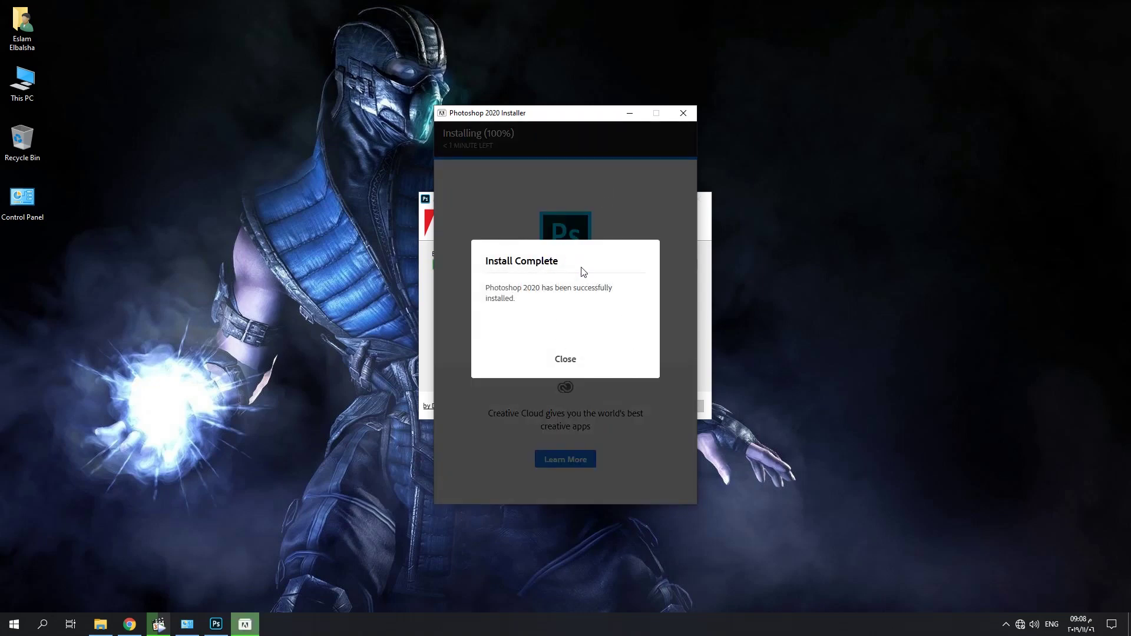
click(560, 364)
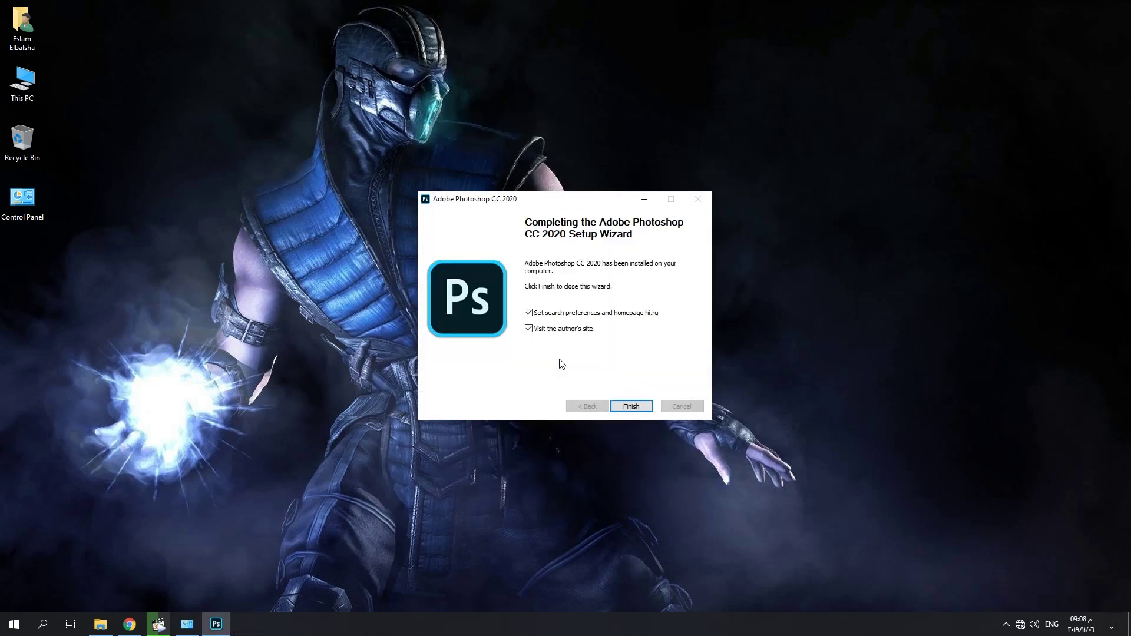
click(556, 328)
- Finish the setup wizard, enable the Ethernet adapter again, and close Network Connections
click(632, 408)
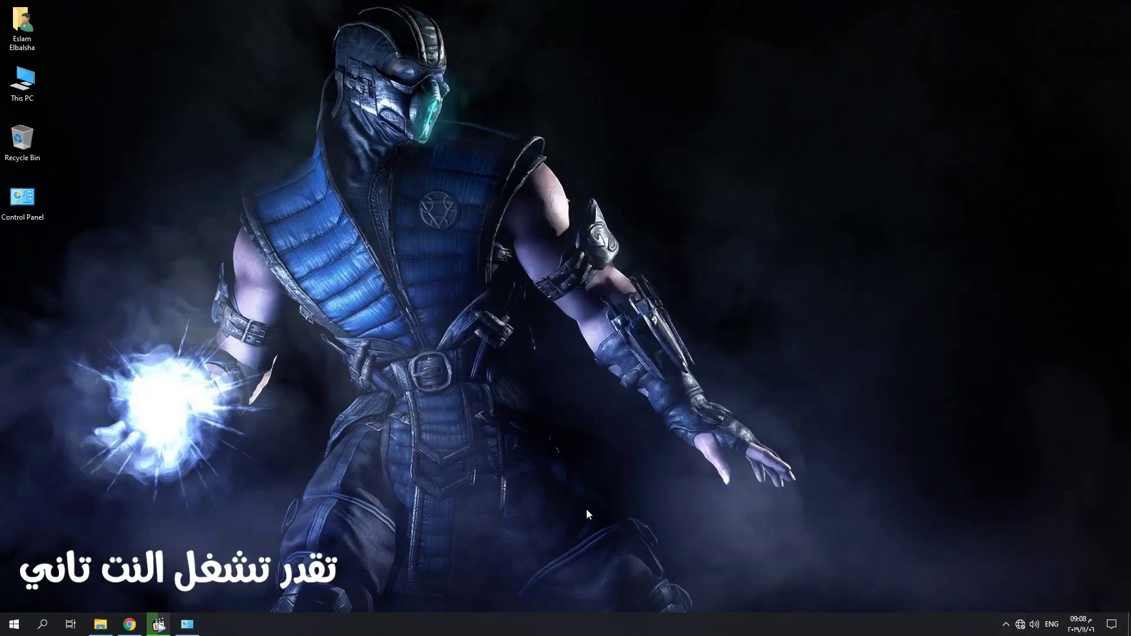
click(188, 625)
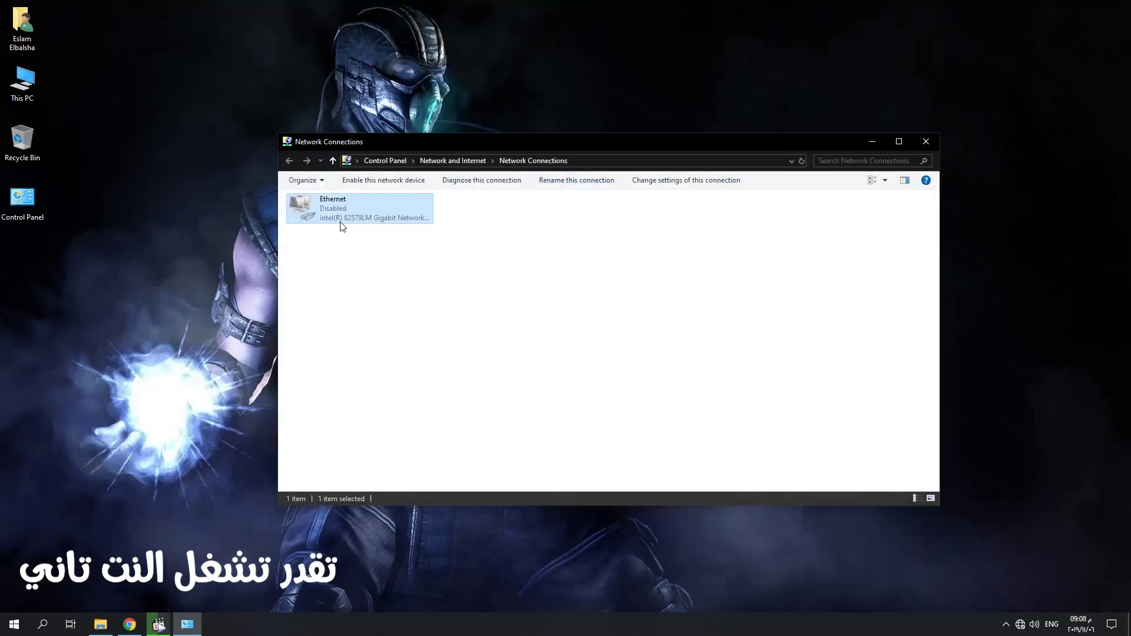
right_click(344, 211)
click(403, 220)
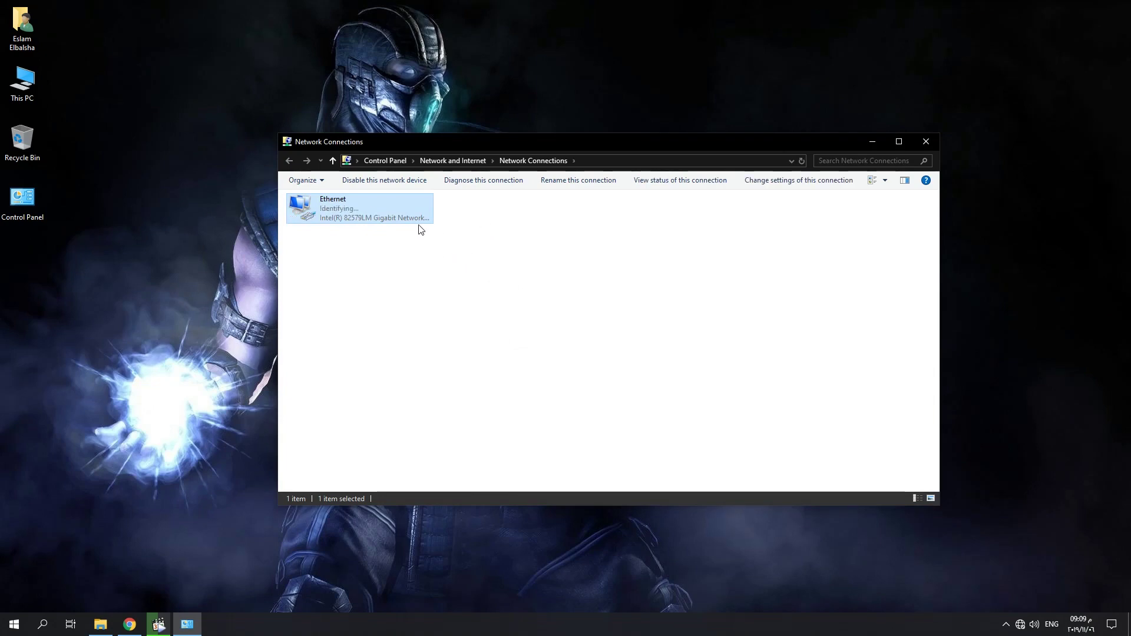
click(926, 142)
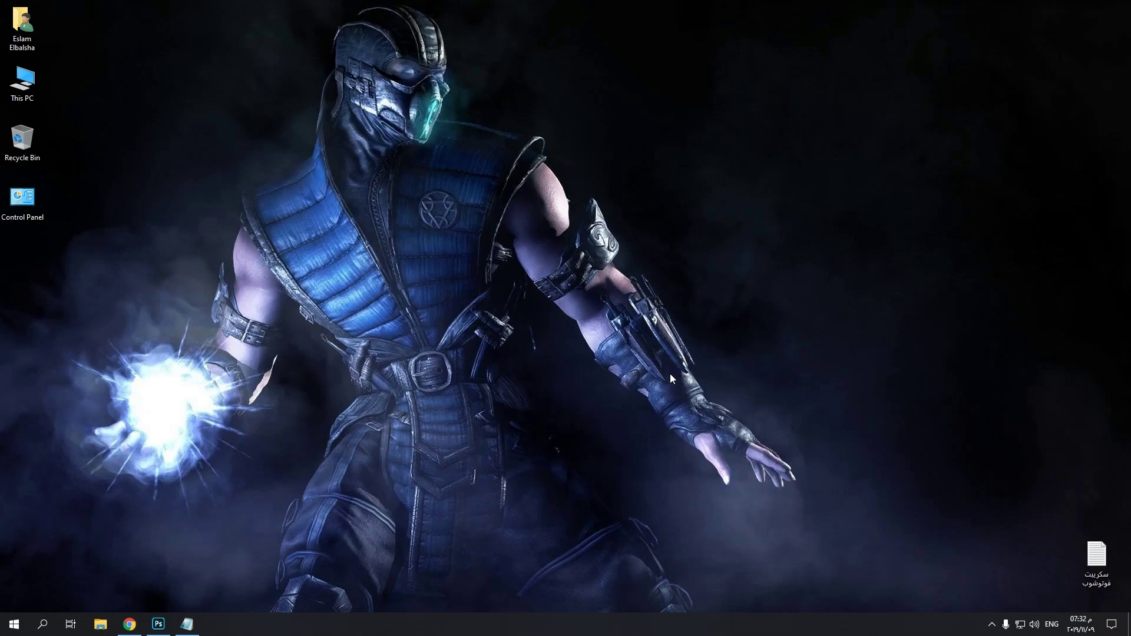
- Bring the Photoshop window showing 900764.jpg to the front
click(158, 624)
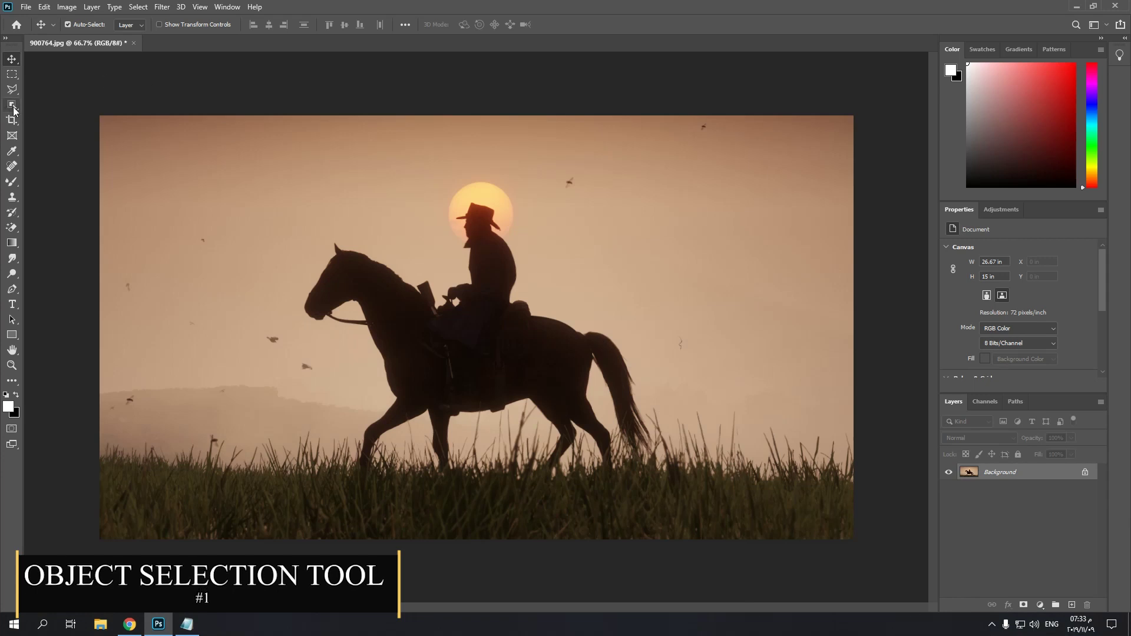
- Choose the Object Selection Tool (W) and drag a box around the horse and rider
click(12, 105)
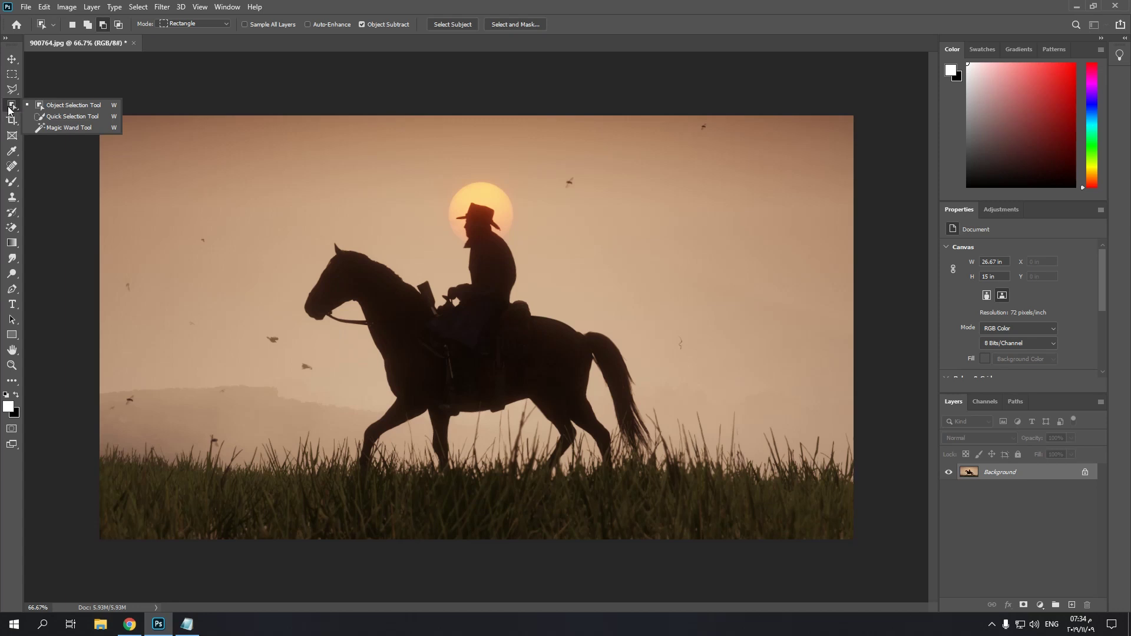
click(9, 108)
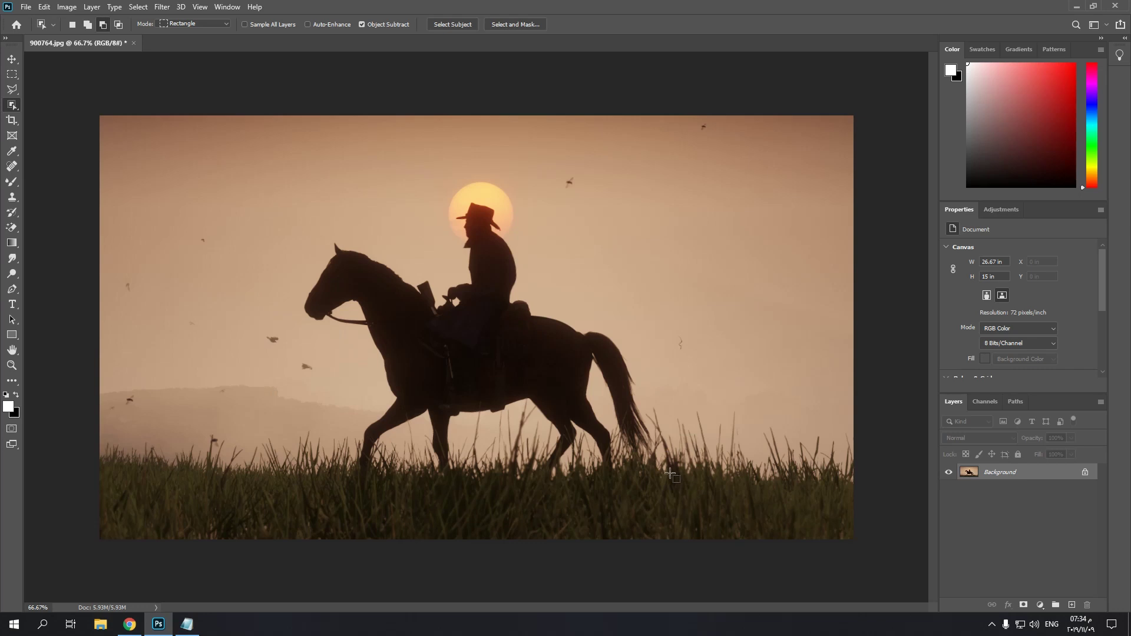
drag(666, 472, 300, 200)
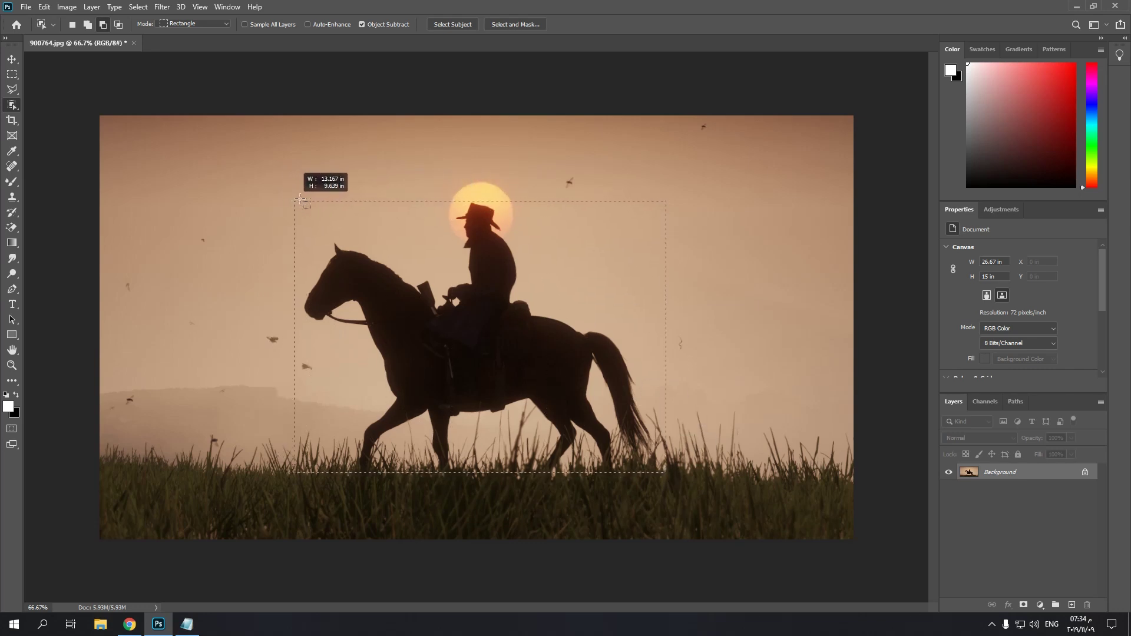
- Auto-select the horse and rider, try a layer mask, then undo it
drag(300, 200, 299, 198)
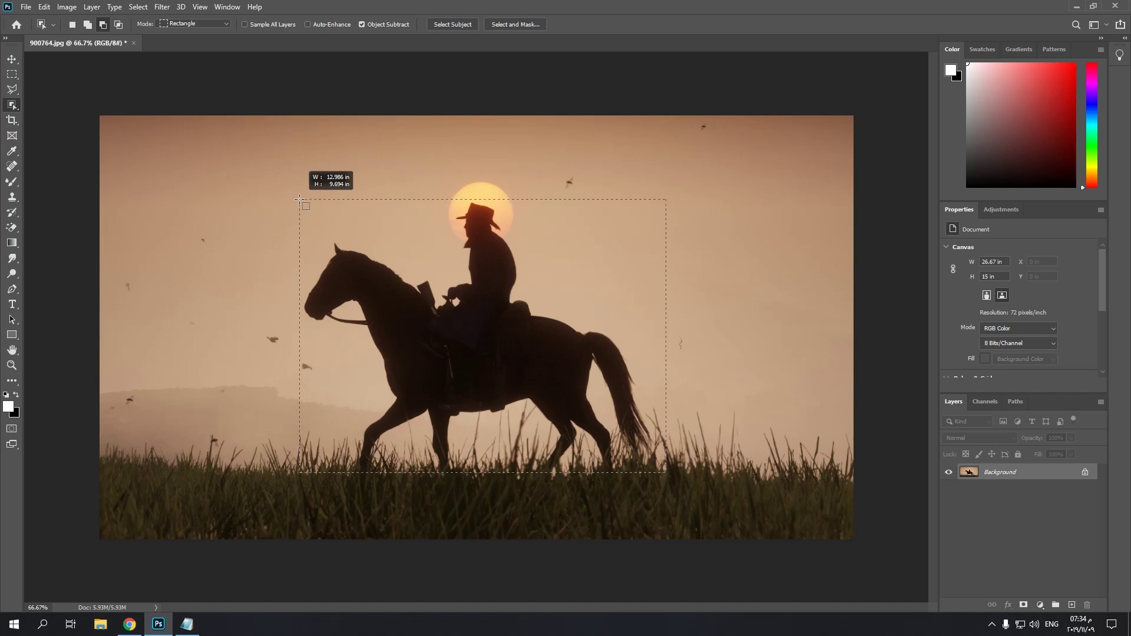
drag(299, 199, 299, 199)
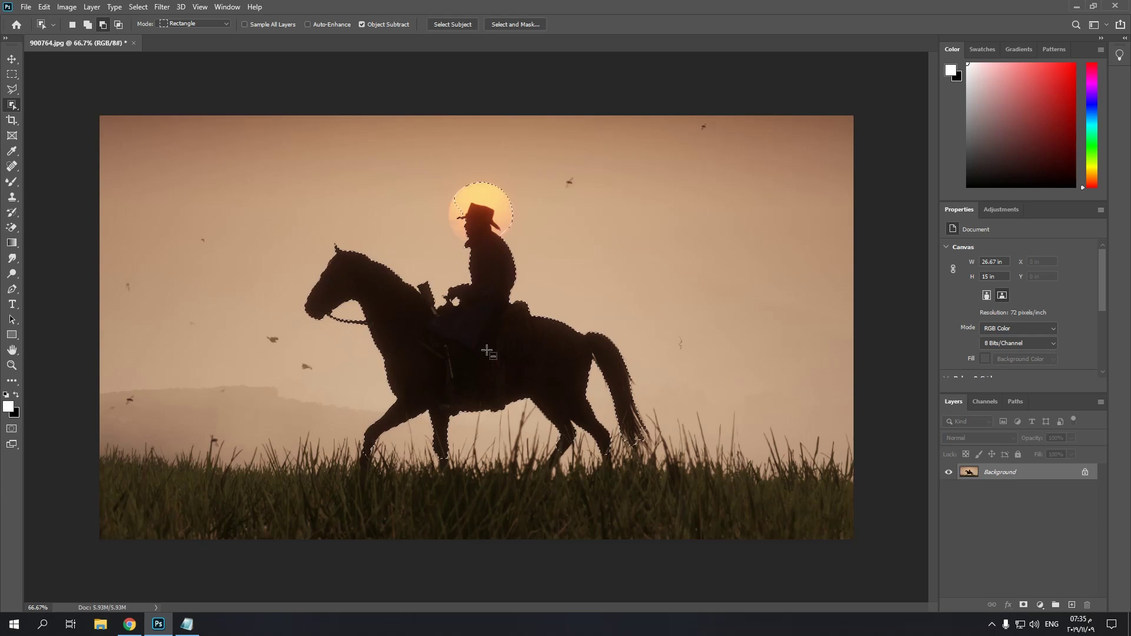
click(1024, 605)
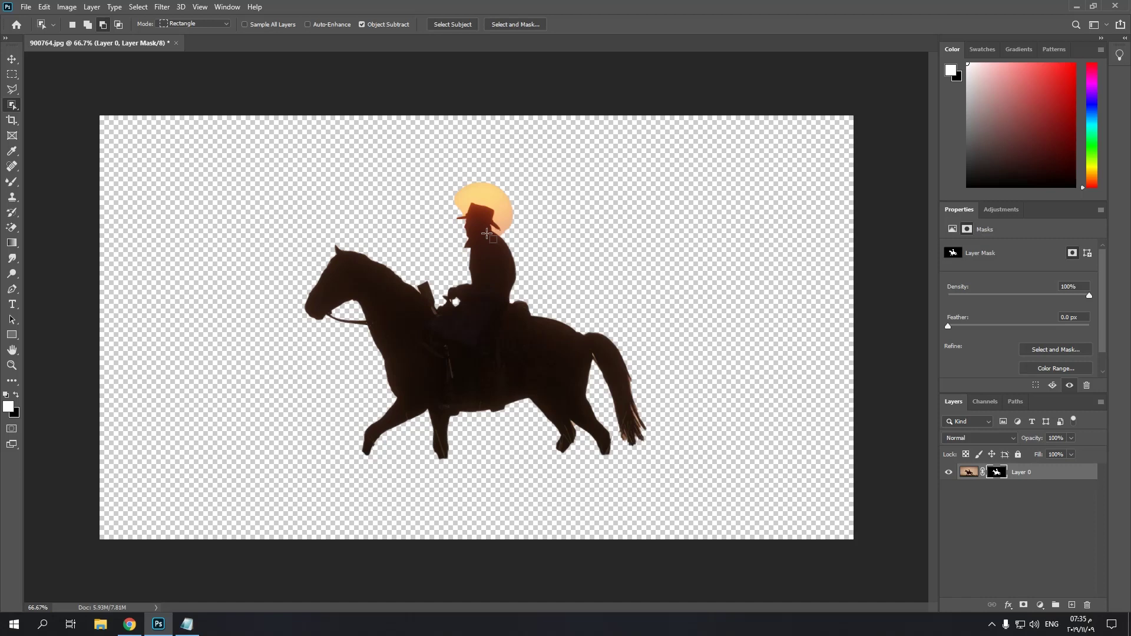
key(ctrl+z)
key(ctrl+z)
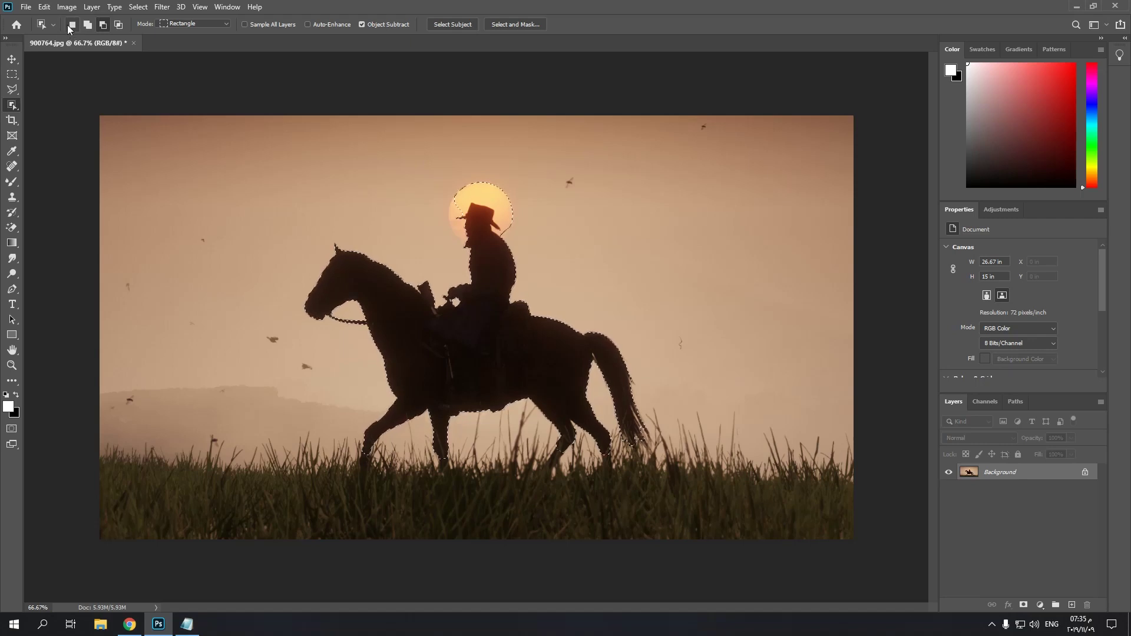
- Subtract the sun from the rider selection, preview a layer mask, and undo it
click(88, 25)
click(102, 25)
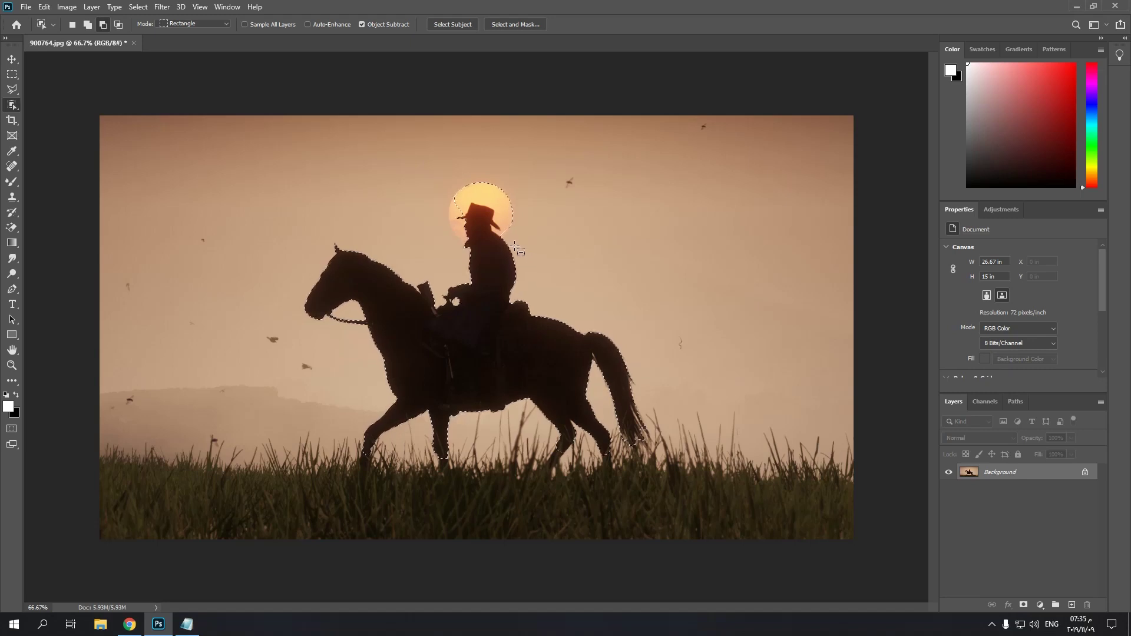
drag(514, 247, 444, 173)
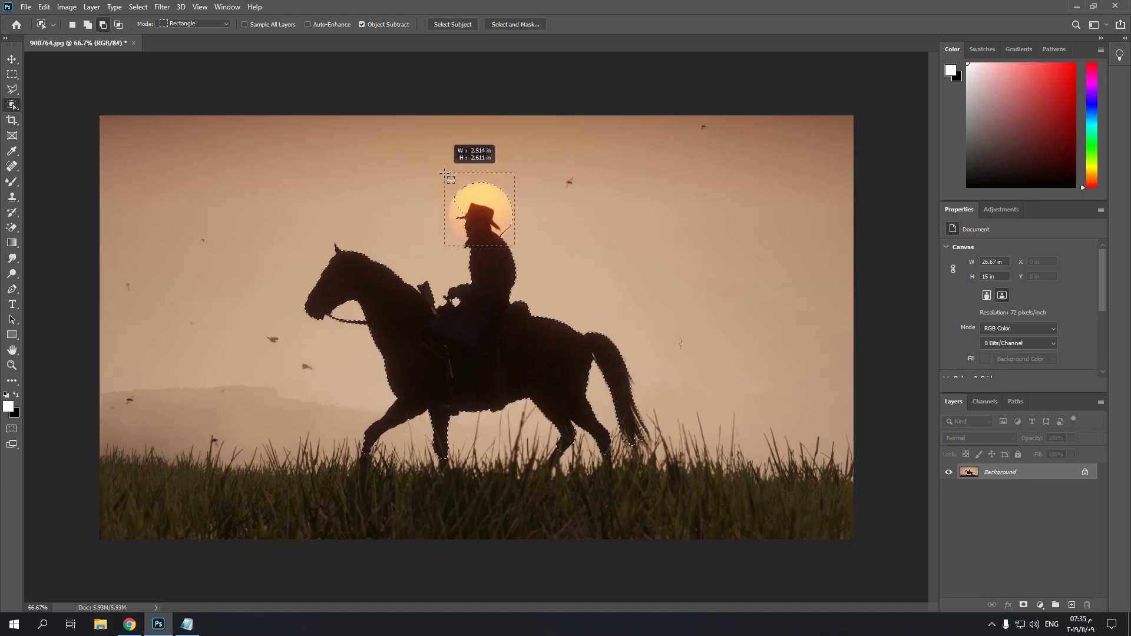
drag(444, 174, 443, 173)
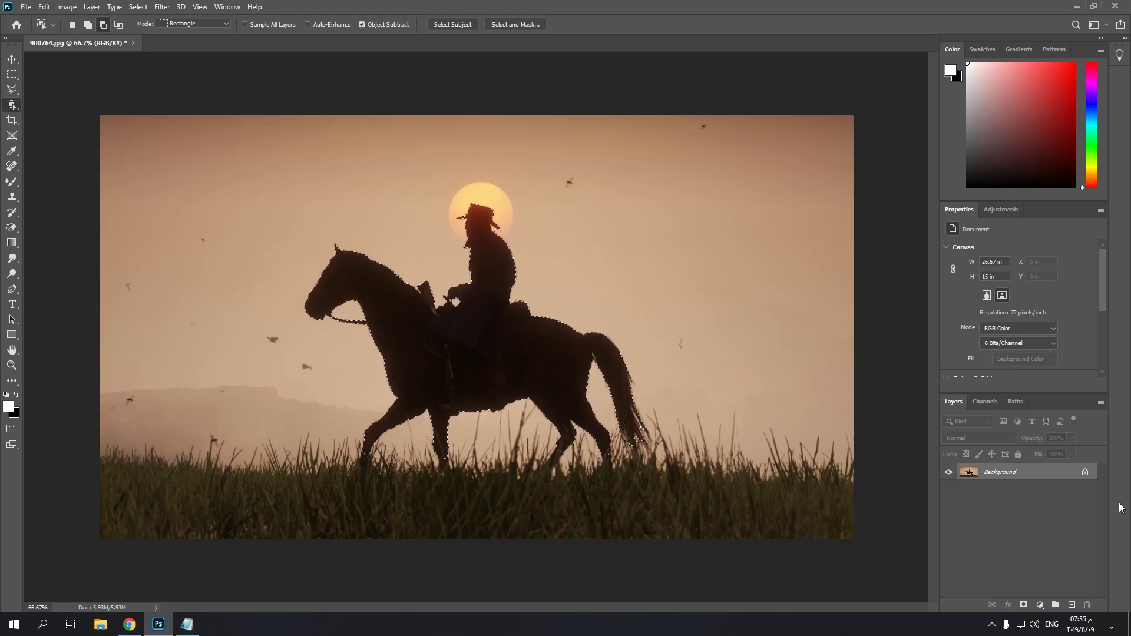
click(1023, 605)
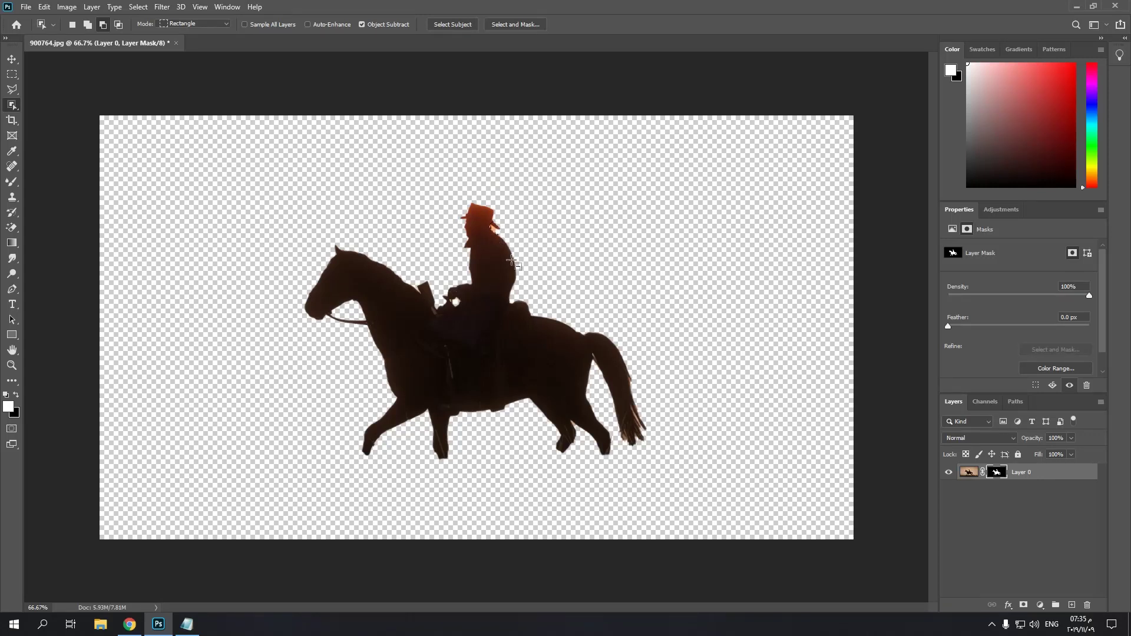
key(ctrl+z)
key(ctrl+z)
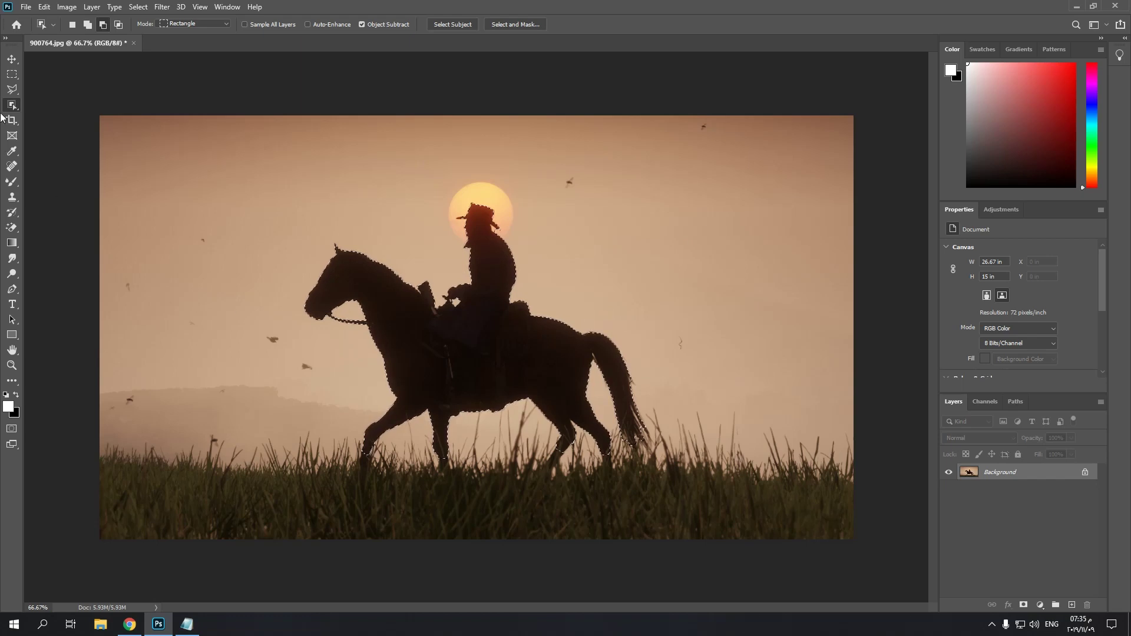
- Drag the selected horse and rider with the Move tool (V), then reselect Object Selection
key(v)
mouse_move(407, 371)
mouse_down()
mouse_move(579, 350)
mouse_move(466, 348)
mouse_up()
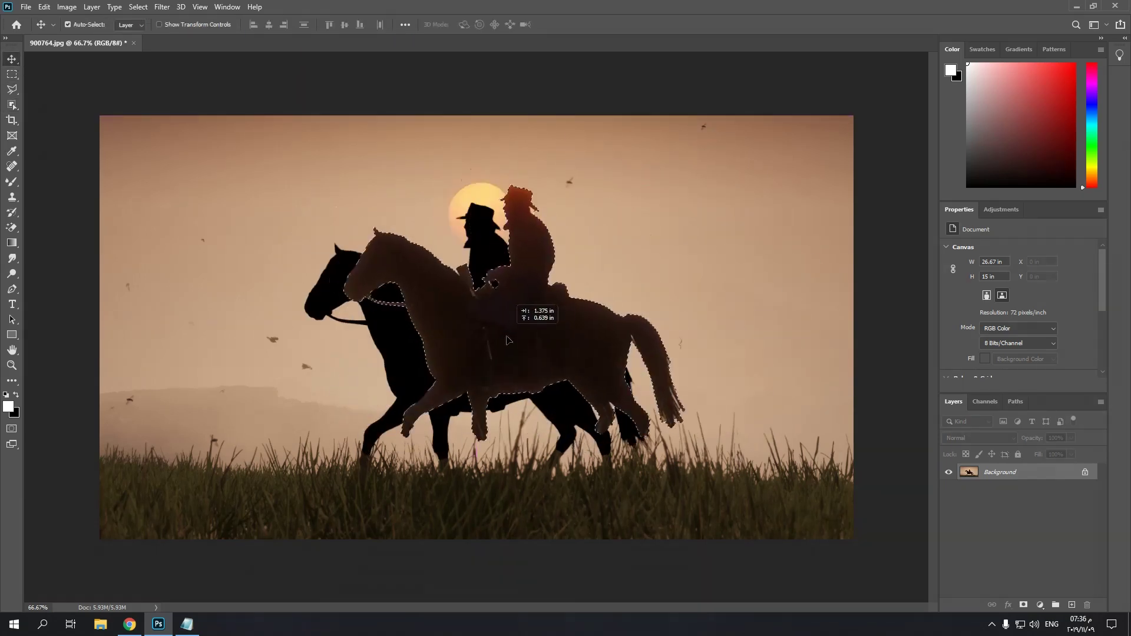
key(ctrl)
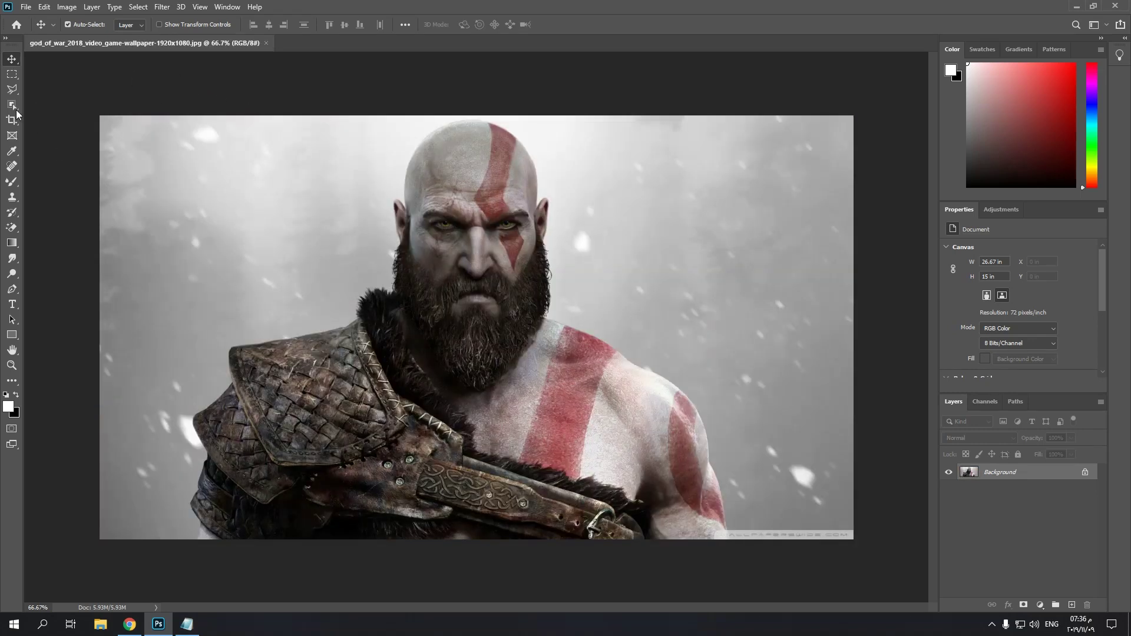
click(12, 107)
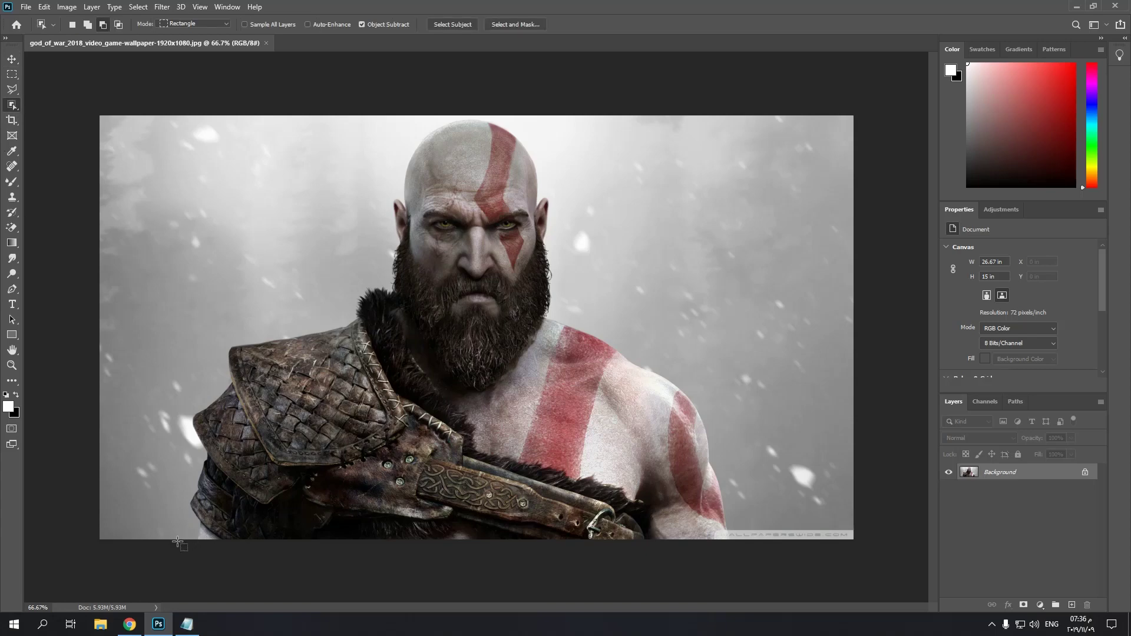
- Select Kratos with Object Selection, trial-move him with the Move tool, then undo the move
mouse_move(177, 539)
mouse_down()
mouse_move(239, 228)
mouse_move(737, 110)
mouse_up()
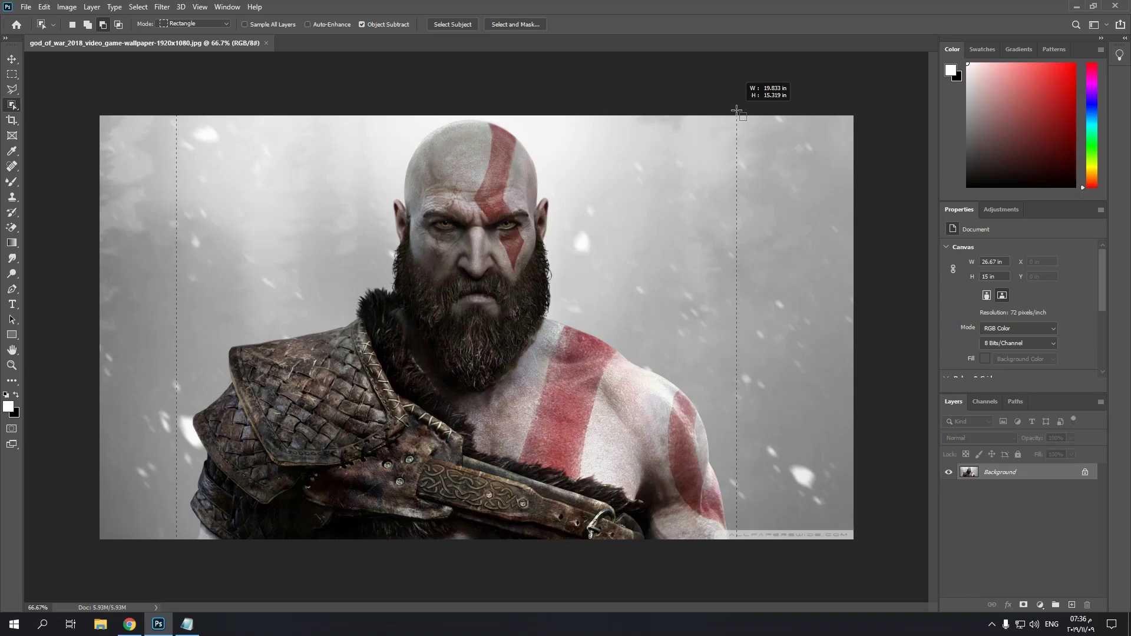
drag(737, 111, 736, 111)
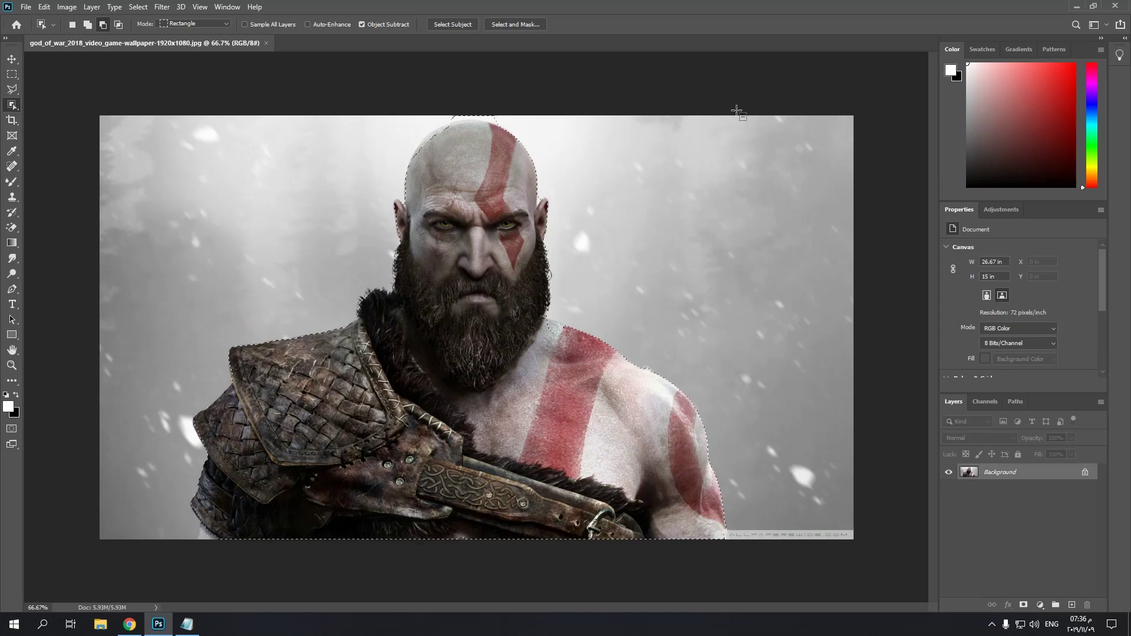
click(11, 59)
mouse_move(449, 324)
mouse_down()
mouse_move(556, 343)
mouse_move(480, 352)
mouse_up()
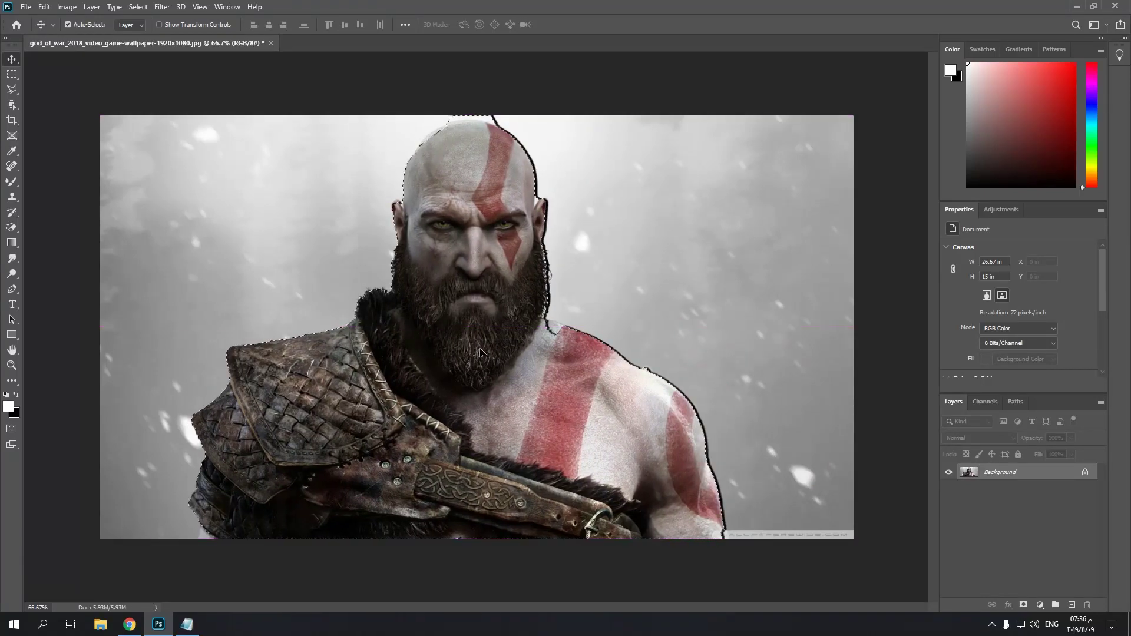
key(ctrl+z)
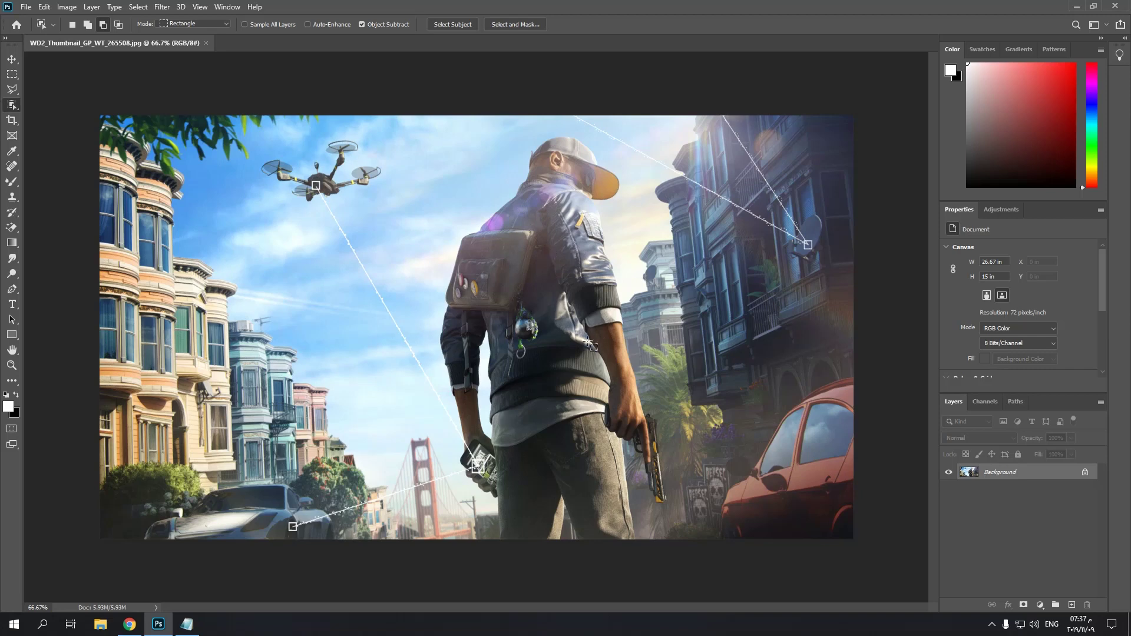
- Switch to the Adjustments panel to show the adjustment layer types for the WD2 street scene
drag(549, 320, 430, 234)
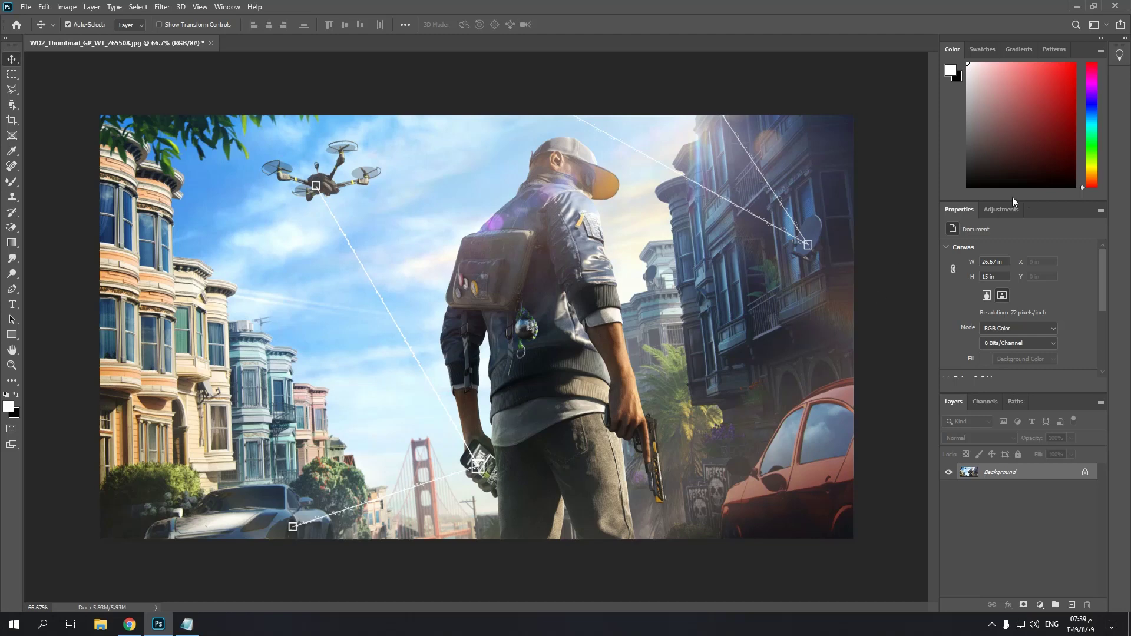
click(1000, 211)
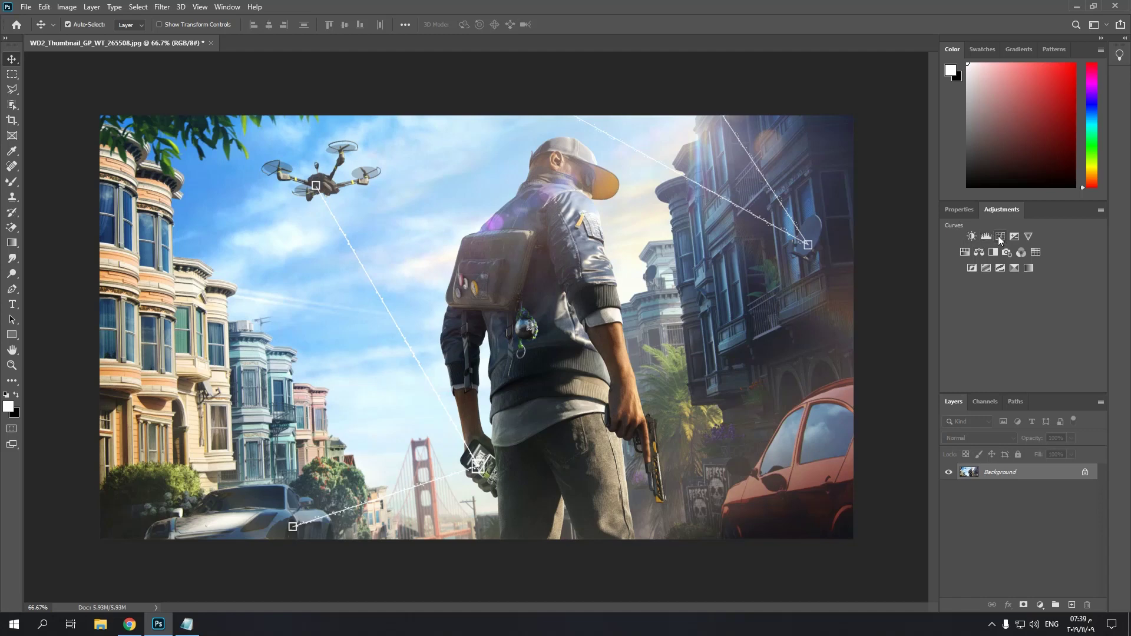
- Add a Curves 1 layer auto-corrected with Find Dark & Light Colors and Snap Neutral Midtones
click(1000, 236)
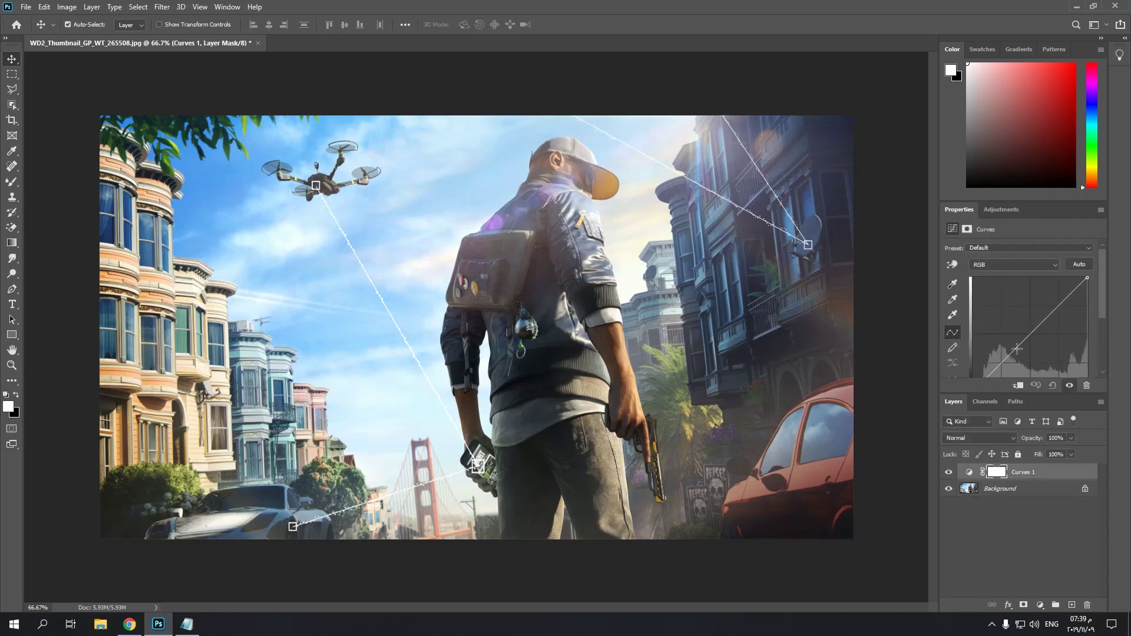
alt+click(1069, 266)
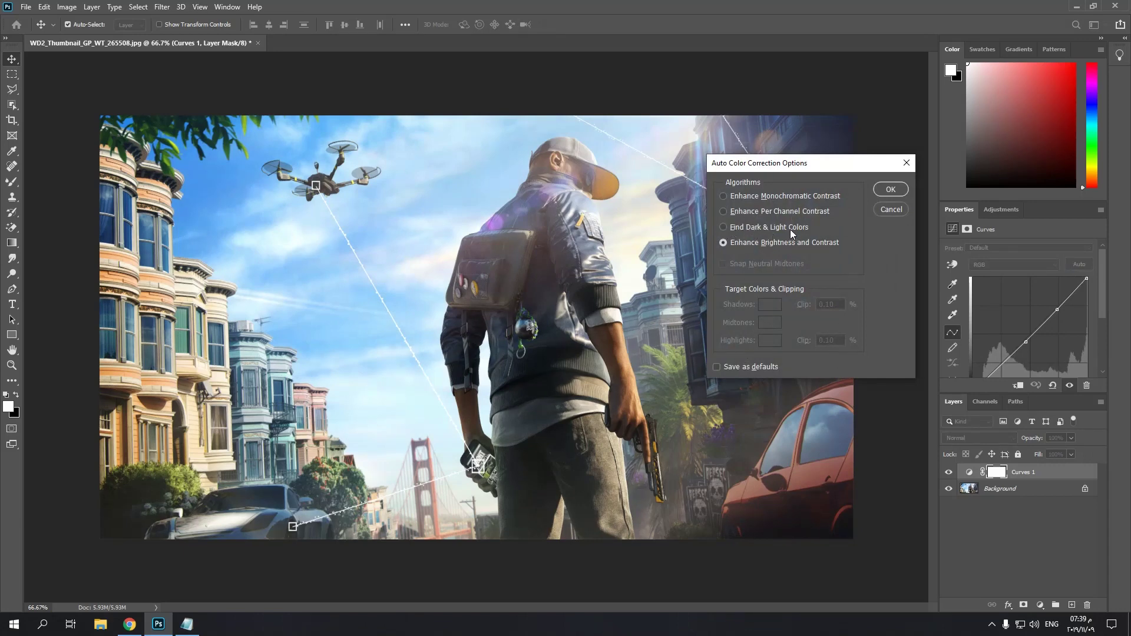
click(742, 228)
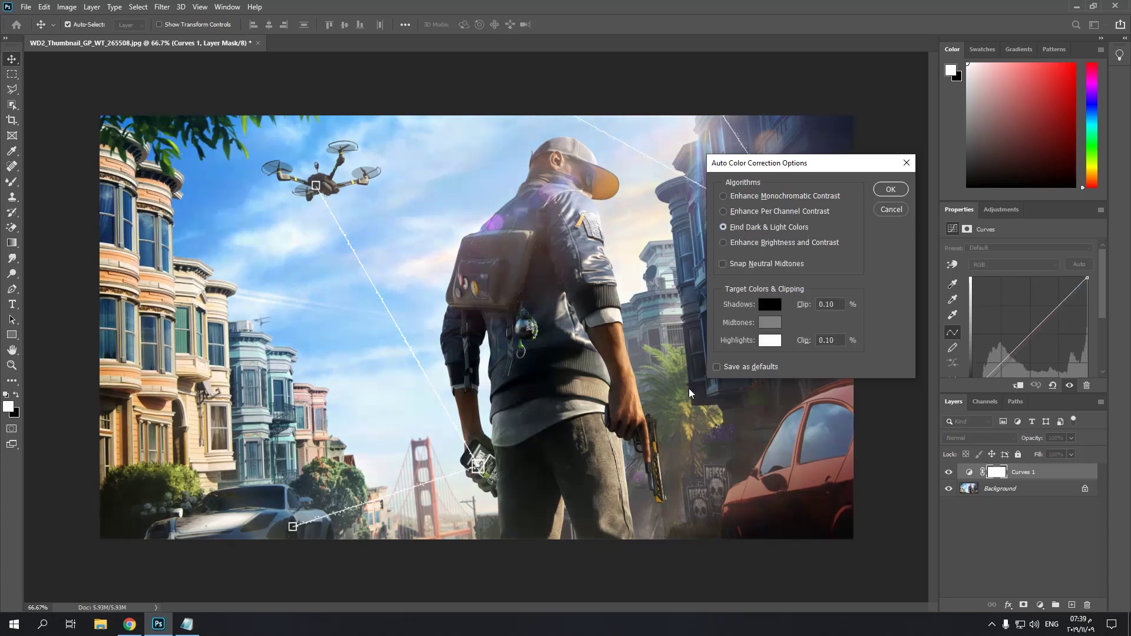
click(733, 266)
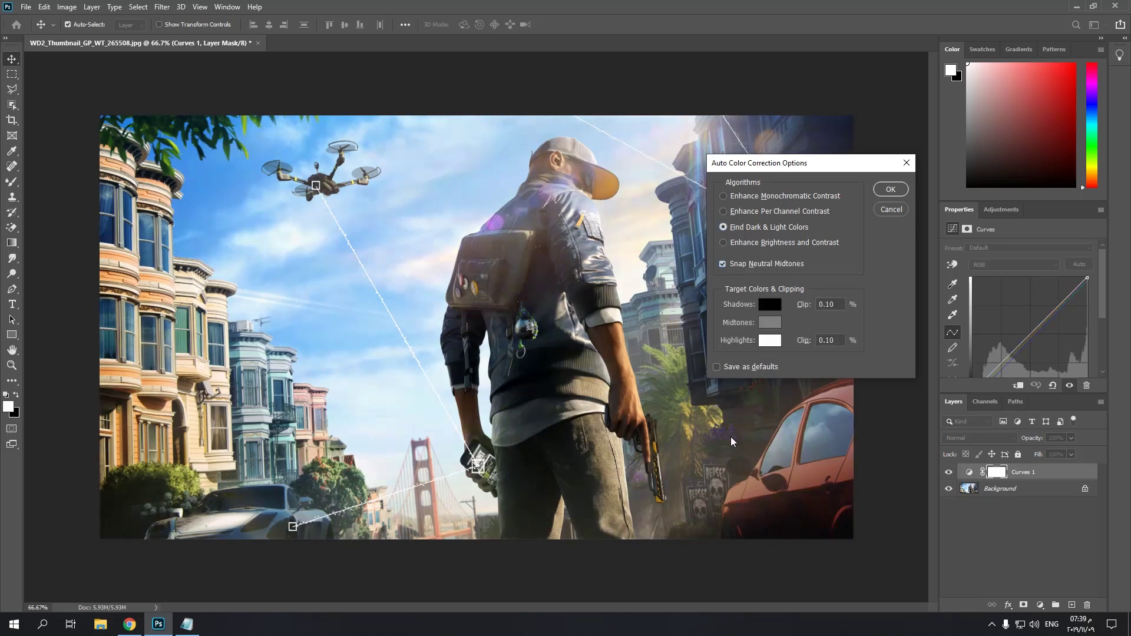
click(890, 191)
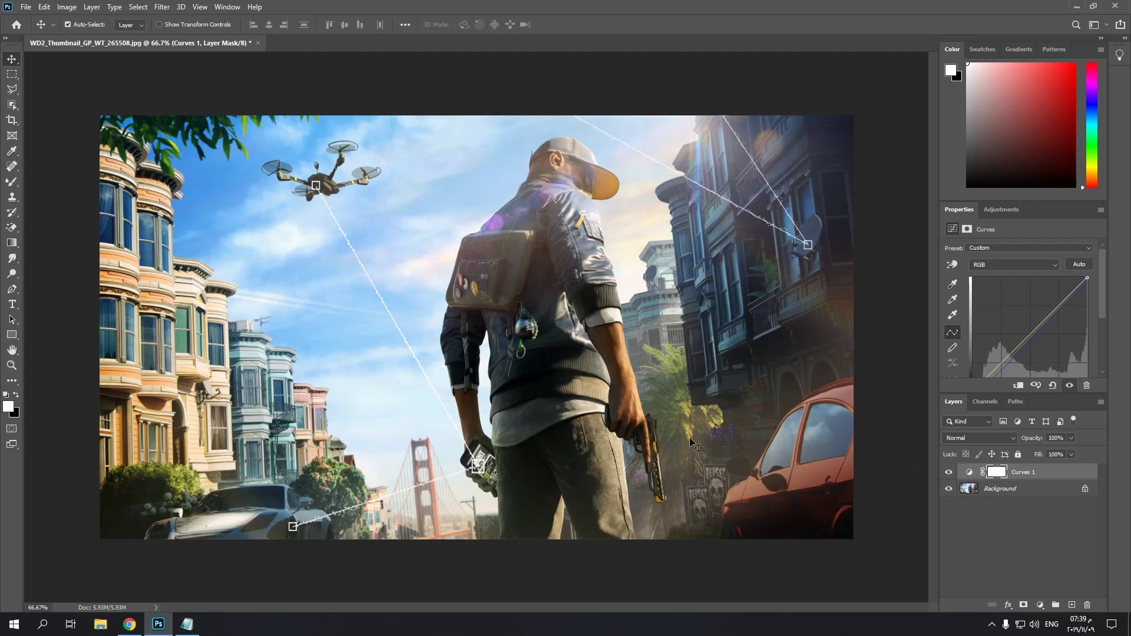
- Toggle the Curves 1 layer's visibility off and on to compare the street scene
click(949, 473)
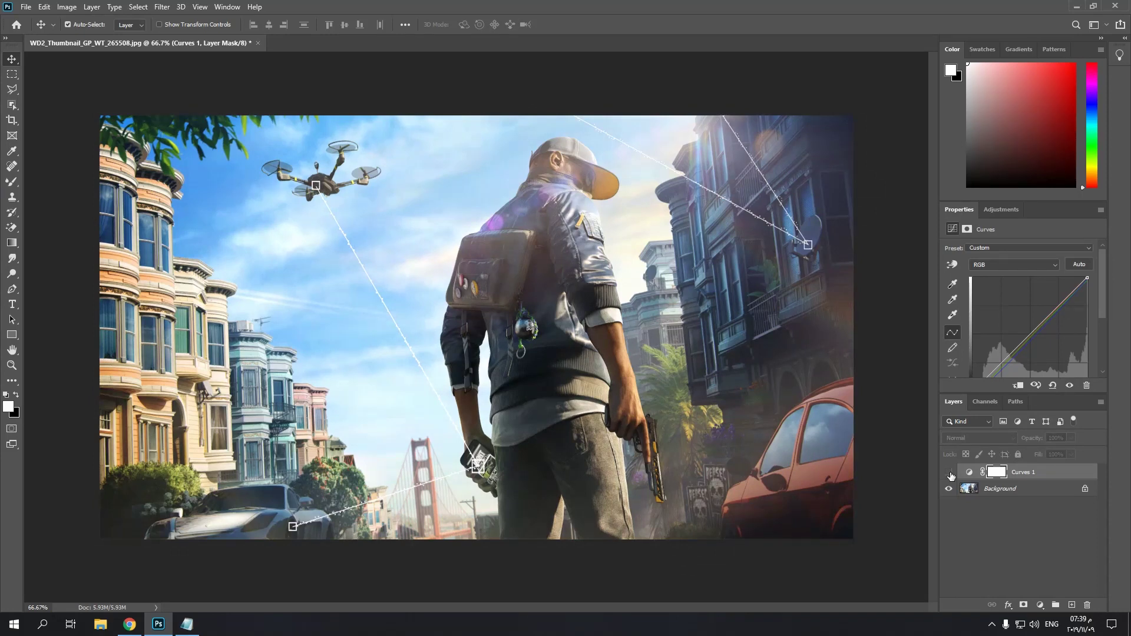
click(949, 473)
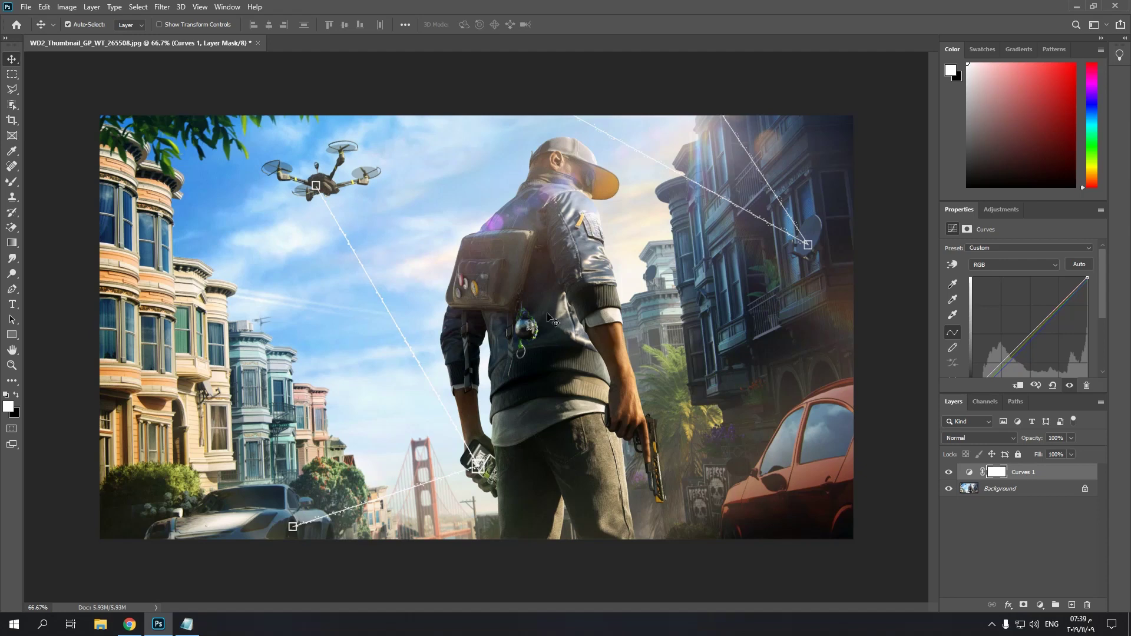
click(948, 473)
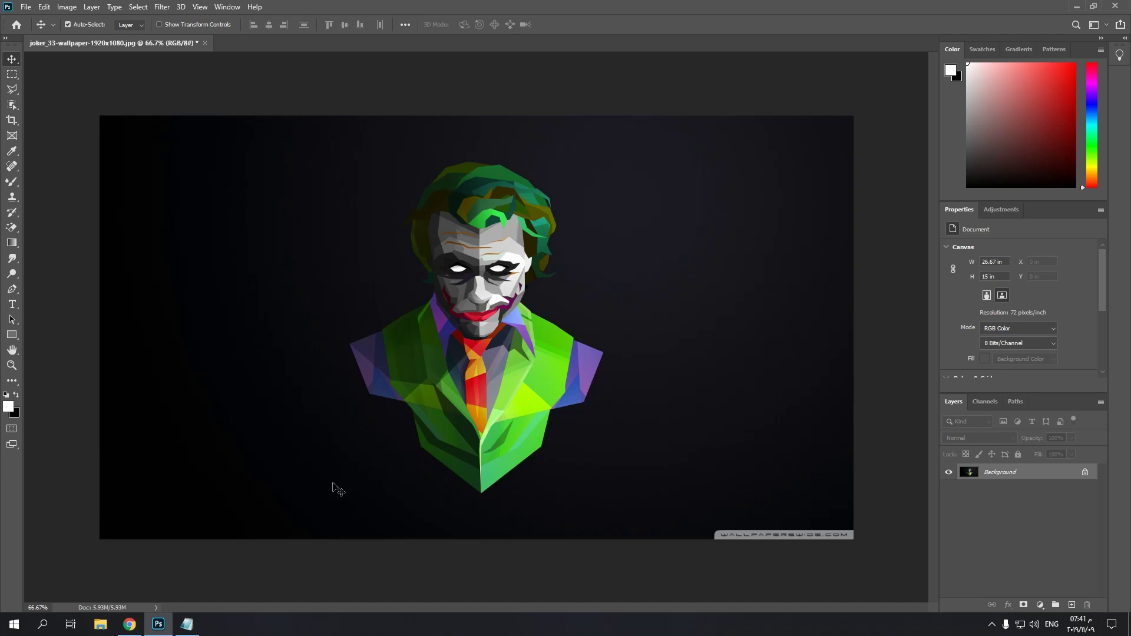
- Convert the Joker's Background into Layer 0 and toggle its visibility to check it
double_click(1051, 478)
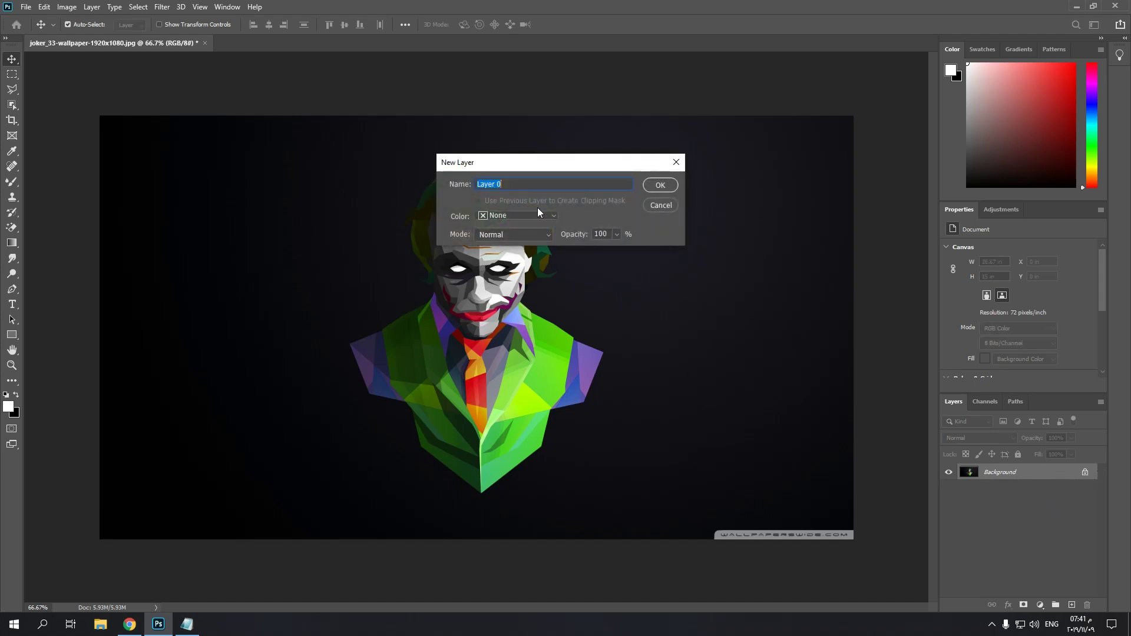
click(660, 186)
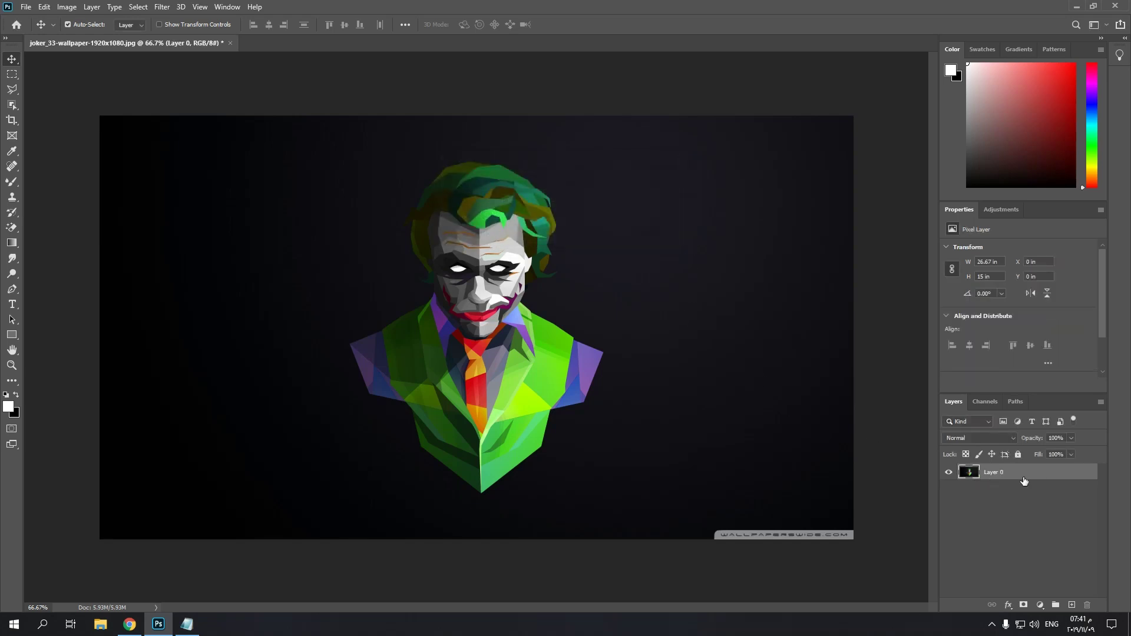
click(949, 472)
click(949, 472)
click(227, 7)
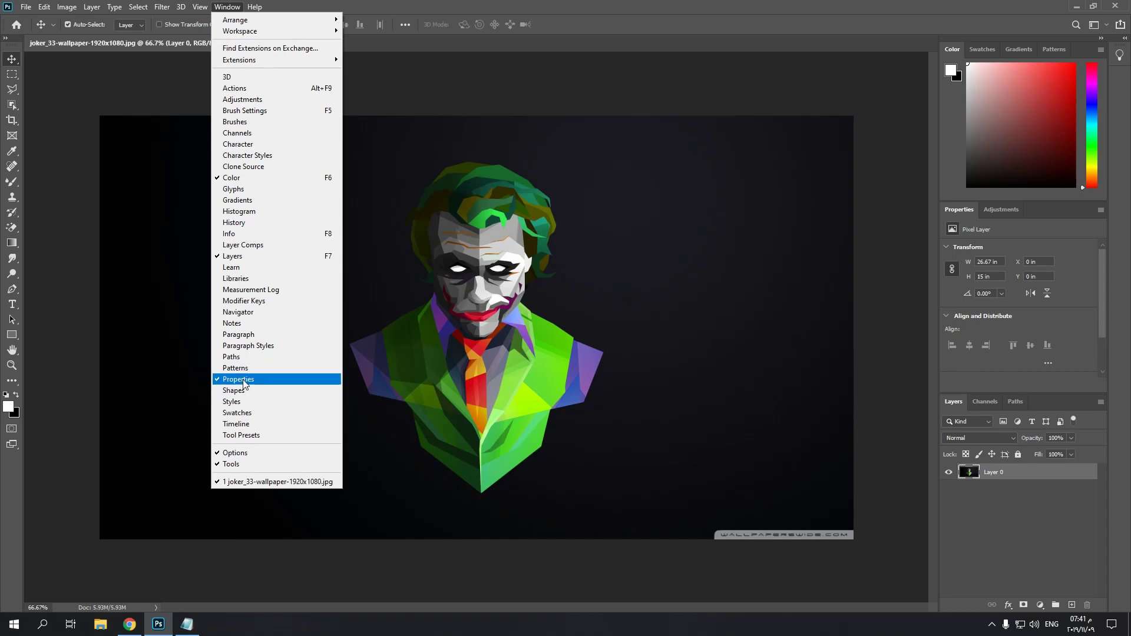
click(971, 213)
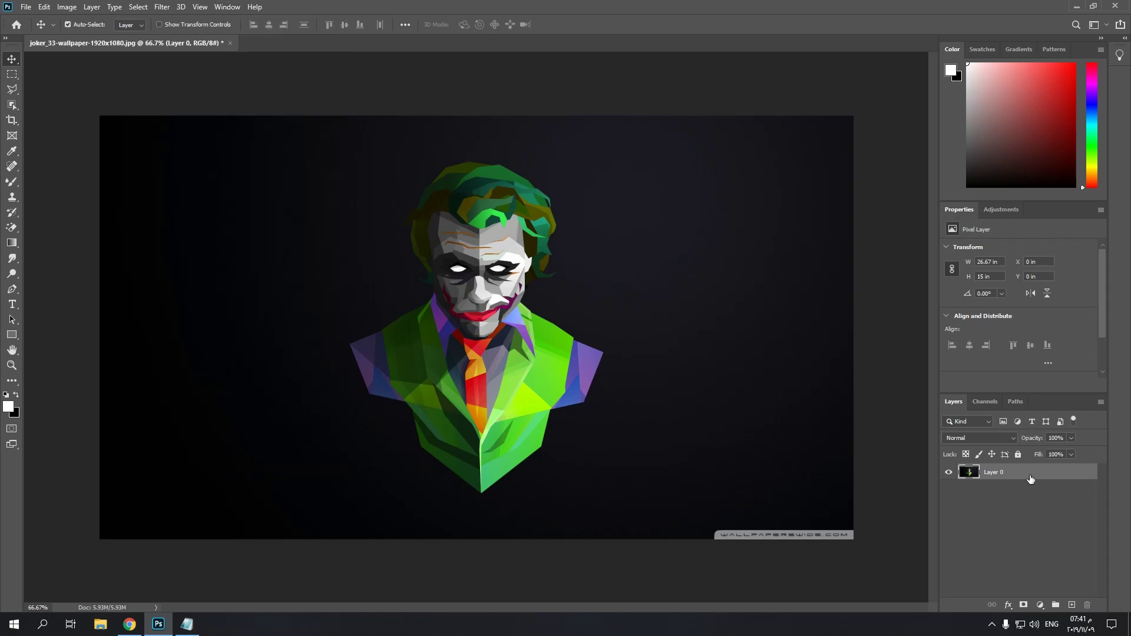
- Remove the Joker's dark background with Quick Actions and re-centre the cut-out
scroll(1064, 327, down, 2)
scroll(1070, 326, down, 1)
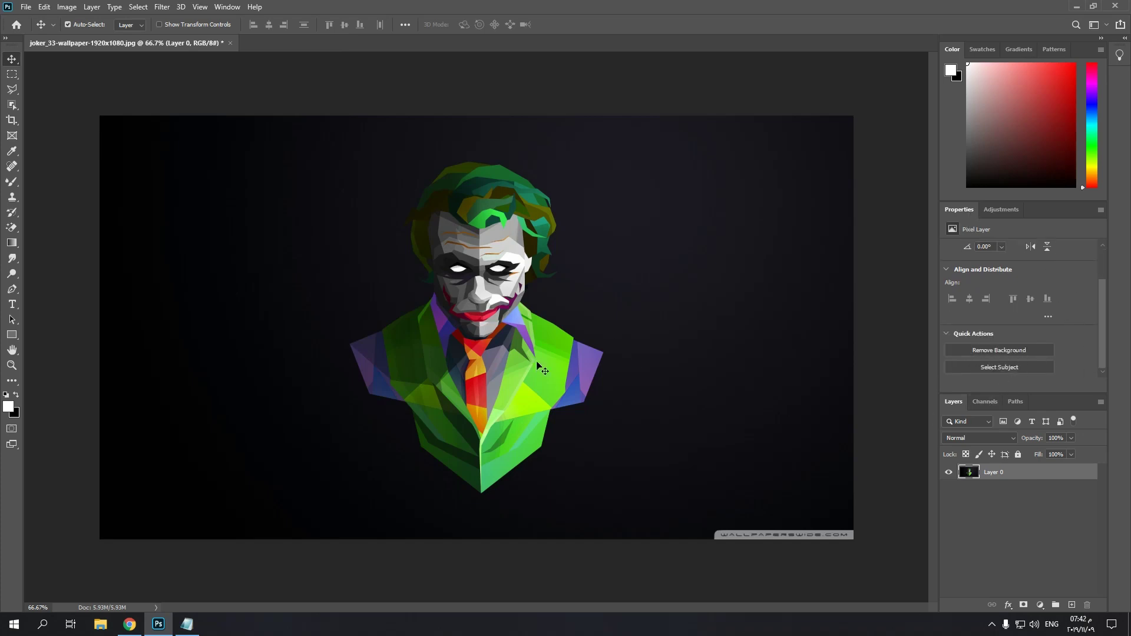
click(1014, 353)
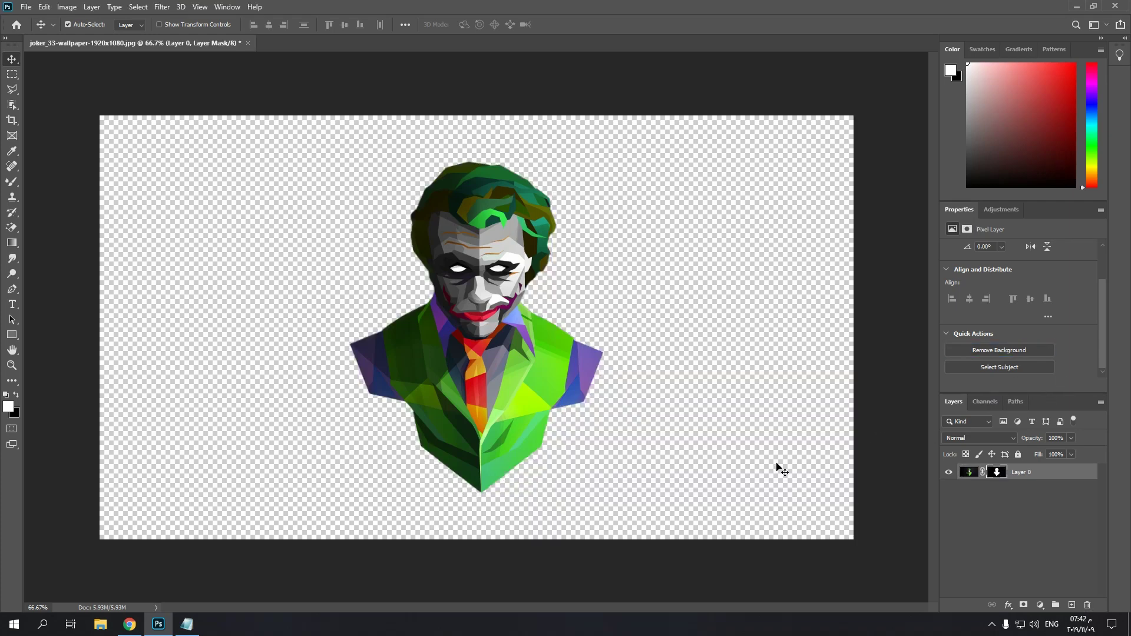
mouse_move(432, 341)
mouse_down()
mouse_move(471, 344)
mouse_move(424, 320)
mouse_up()
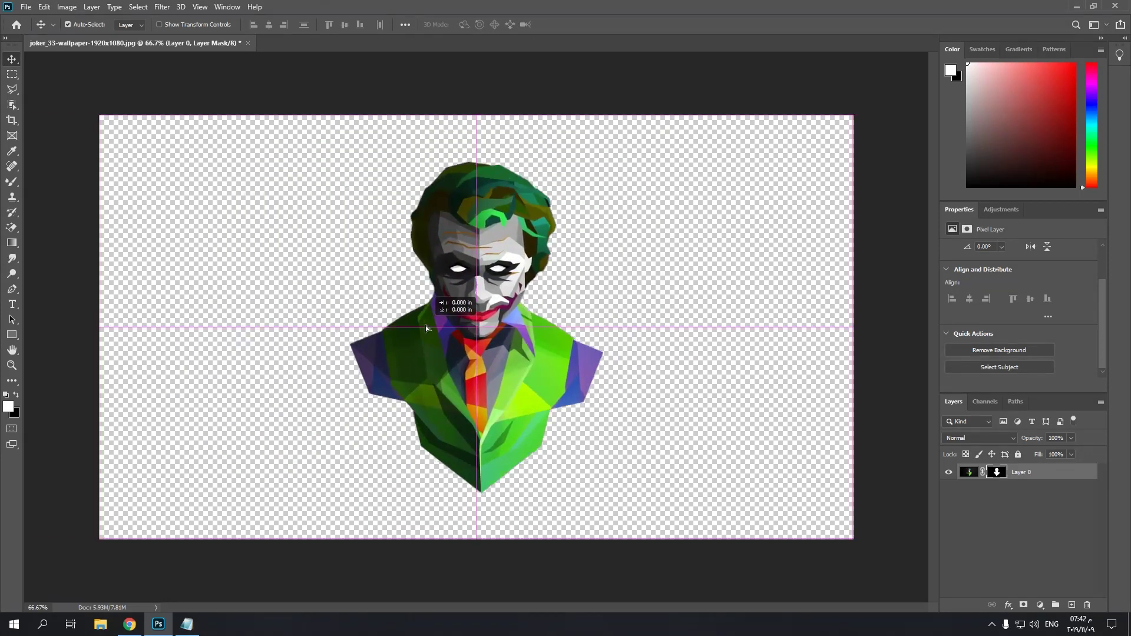
drag(423, 320, 432, 330)
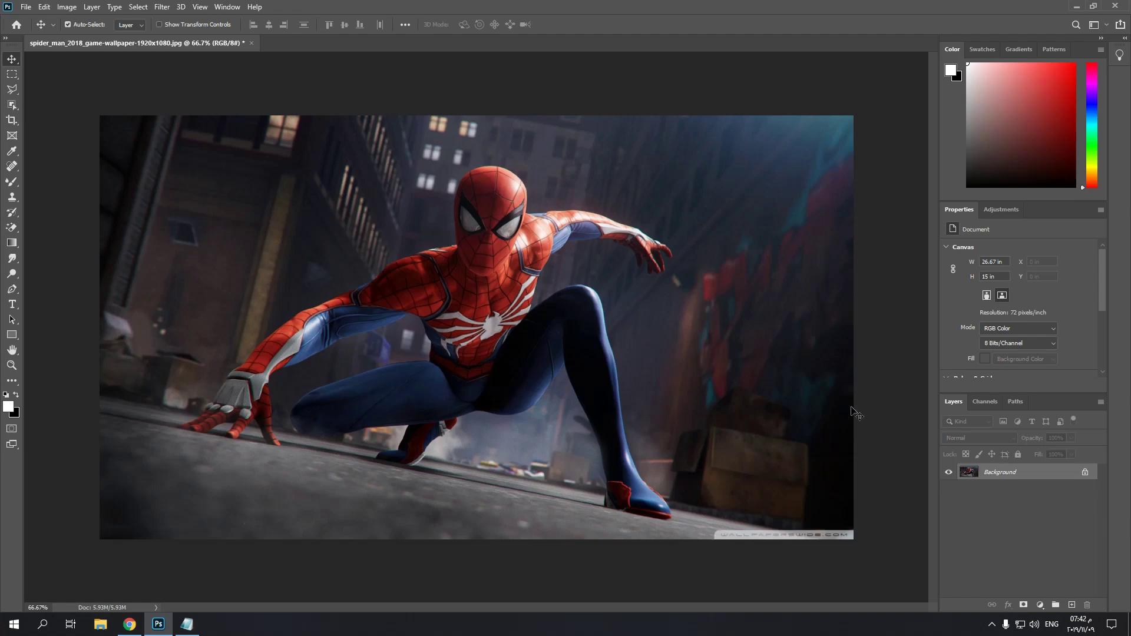
- Convert Spider-Man's Background to Layer 0, remove its background and nudge the cut-out right
double_click(1052, 473)
click(675, 186)
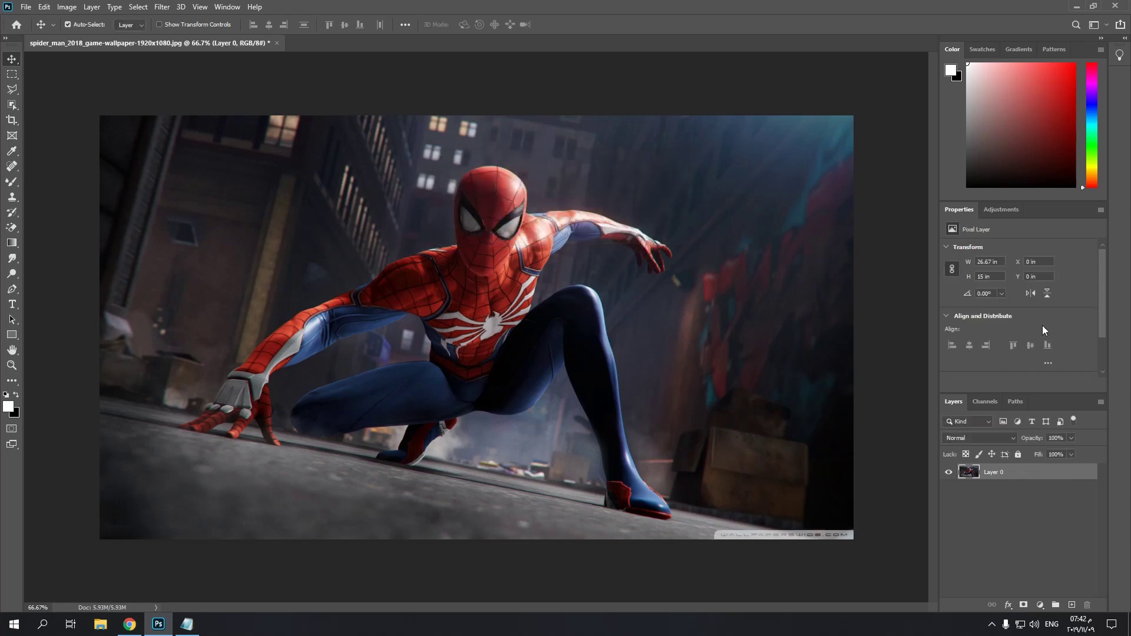
click(1025, 354)
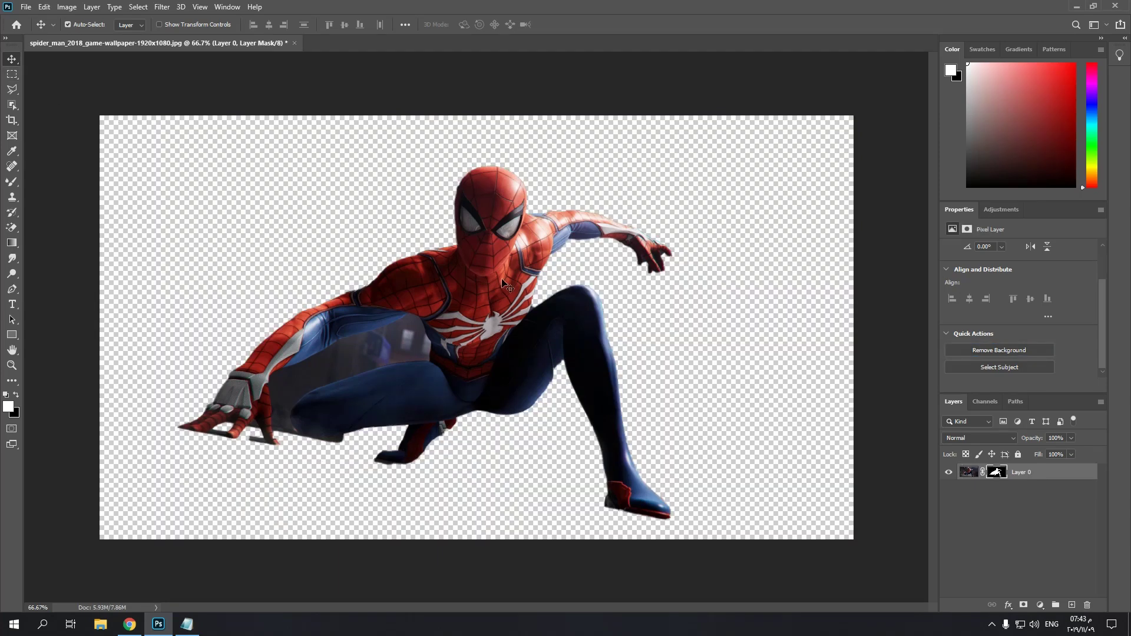
drag(502, 282, 515, 278)
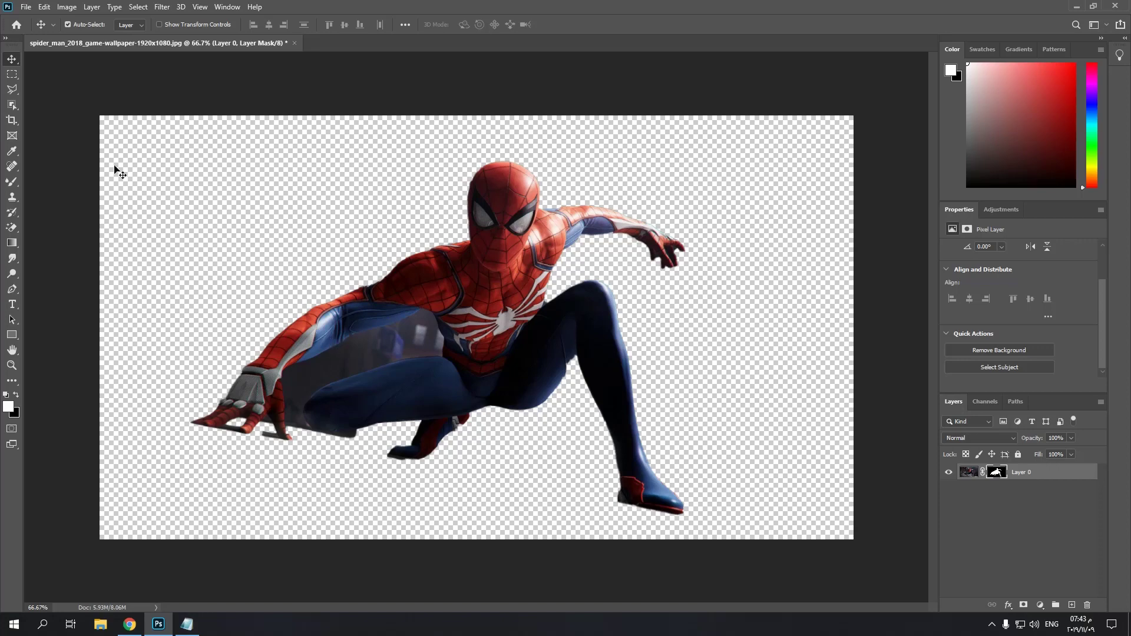
click(5, 109)
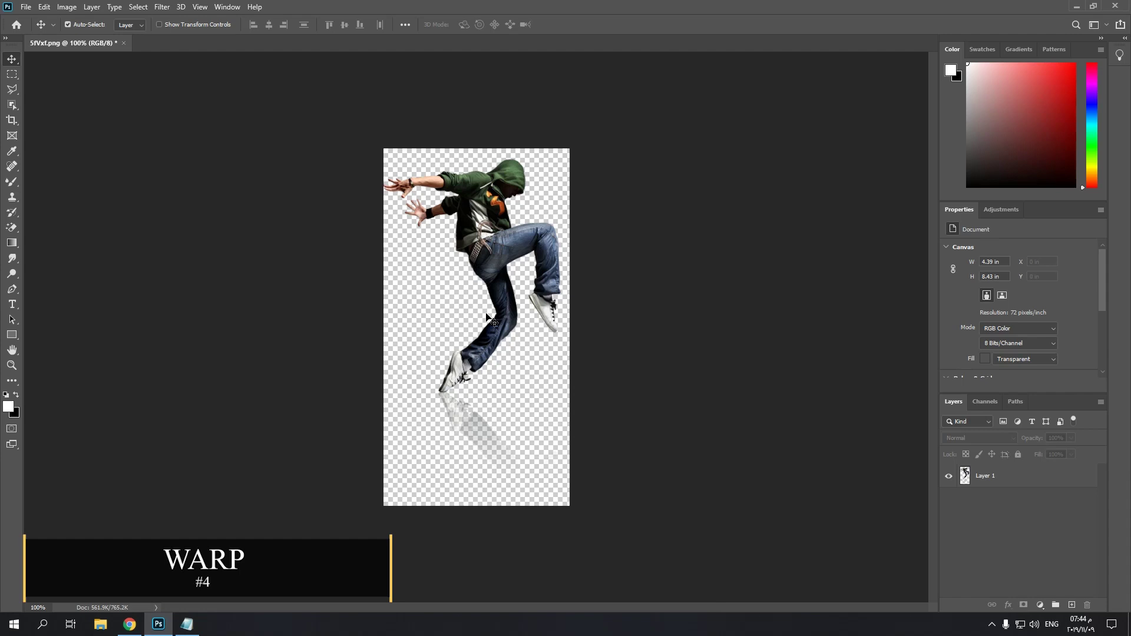
- Free-transform the dancer on Layer 1, move it to the canvas top, and switch to Warp
drag(508, 215, 507, 214)
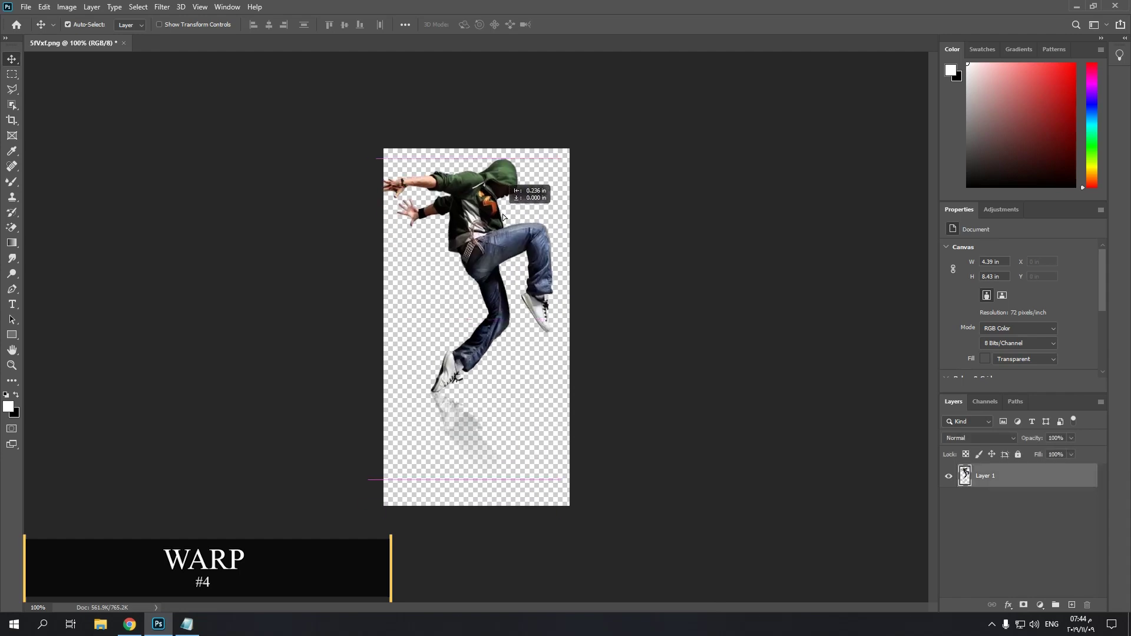
key(ctrl+t)
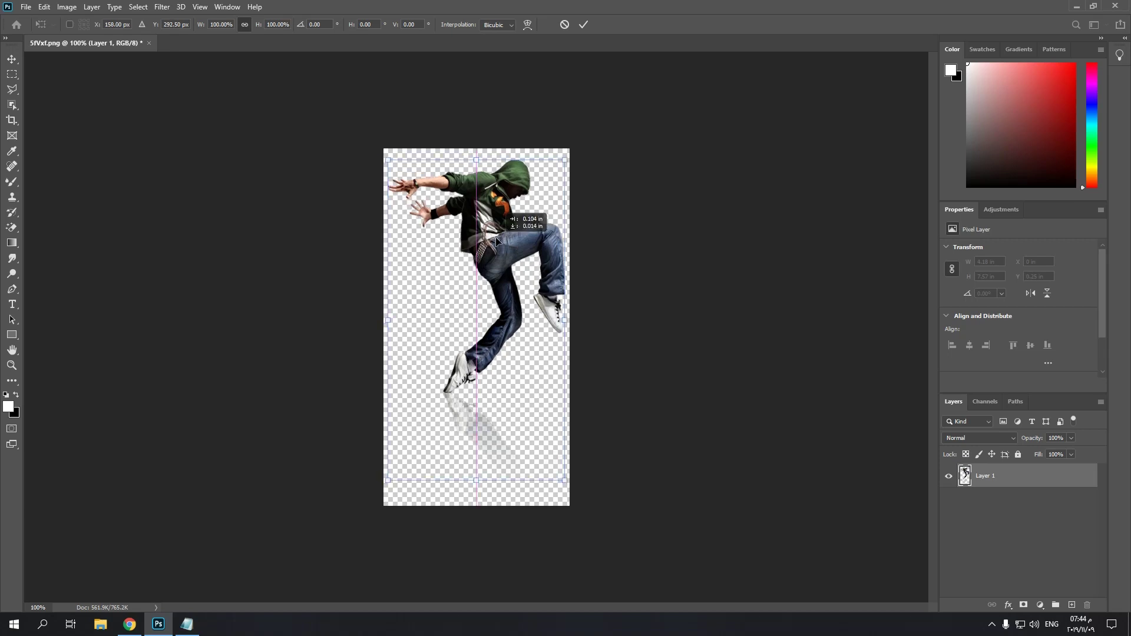
drag(500, 246, 500, 235)
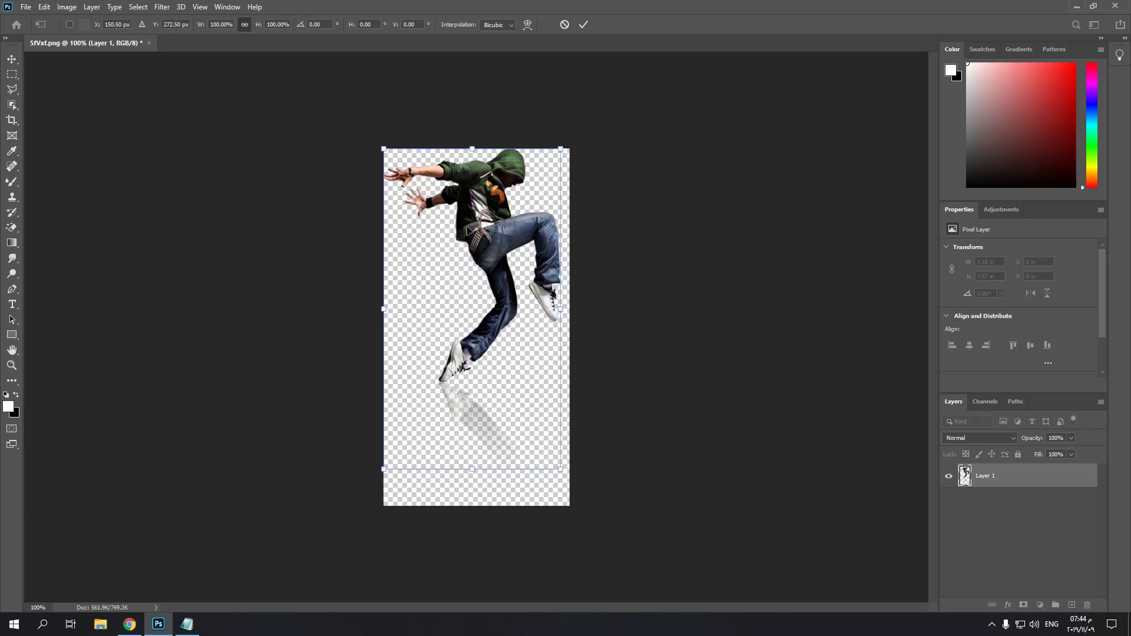
right_click(468, 228)
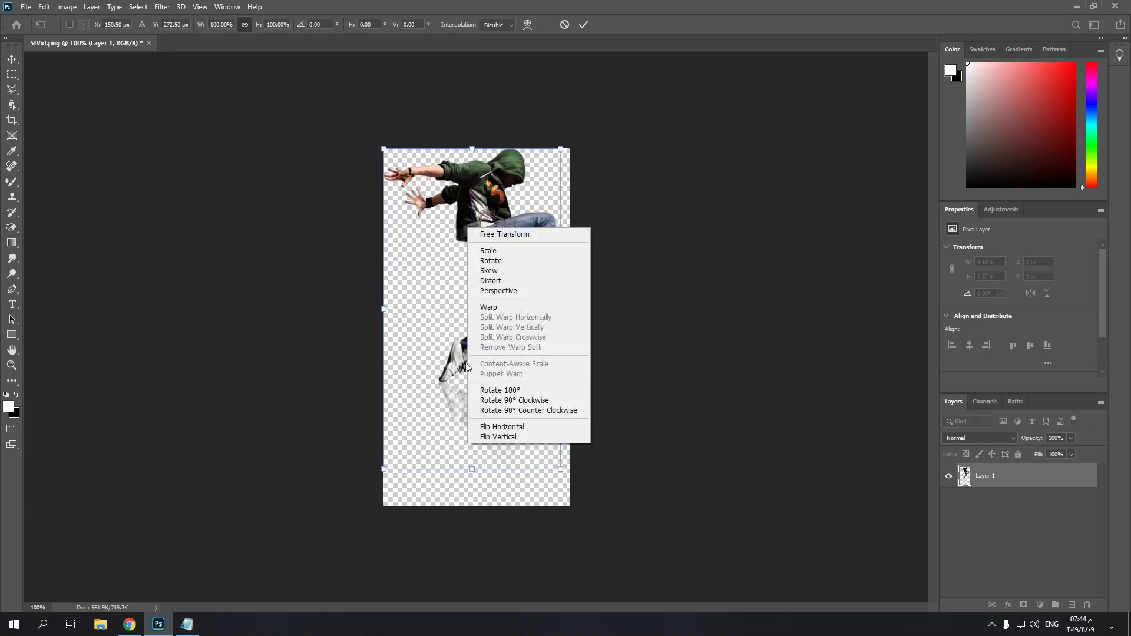
click(510, 311)
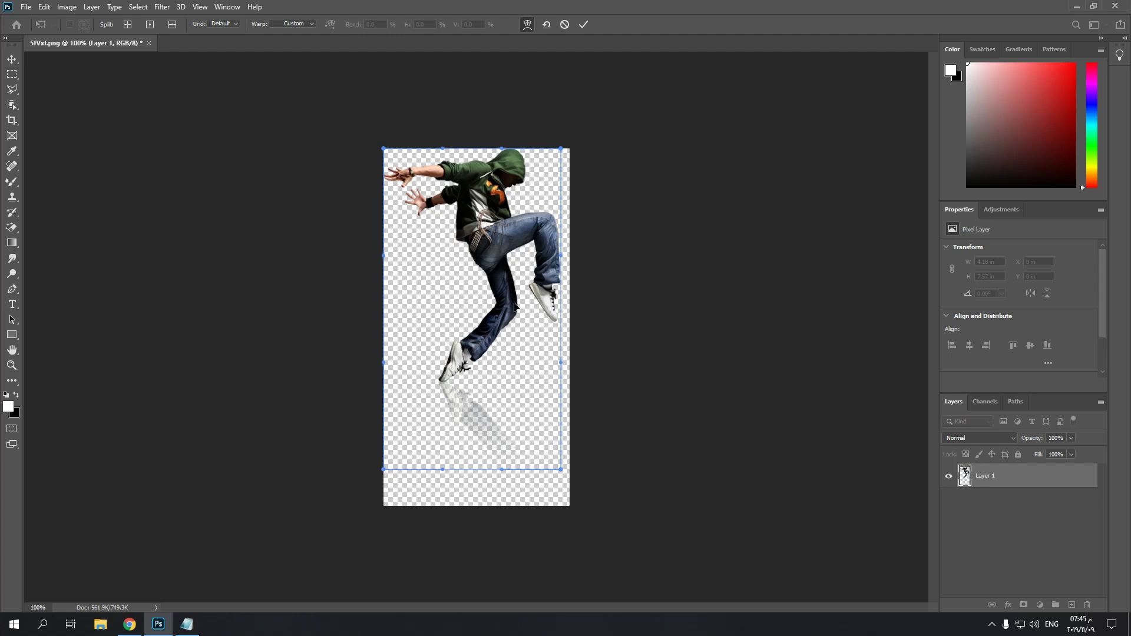
- Try 3x3 custom and 5x5 warp grids, then revert to the default grid
click(229, 25)
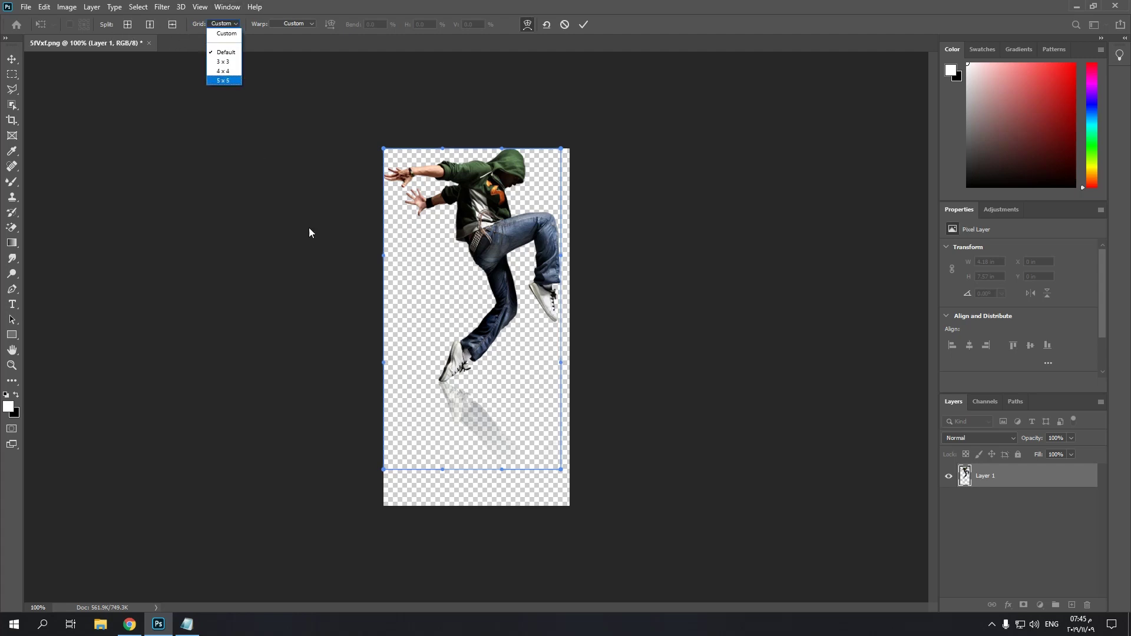
click(226, 34)
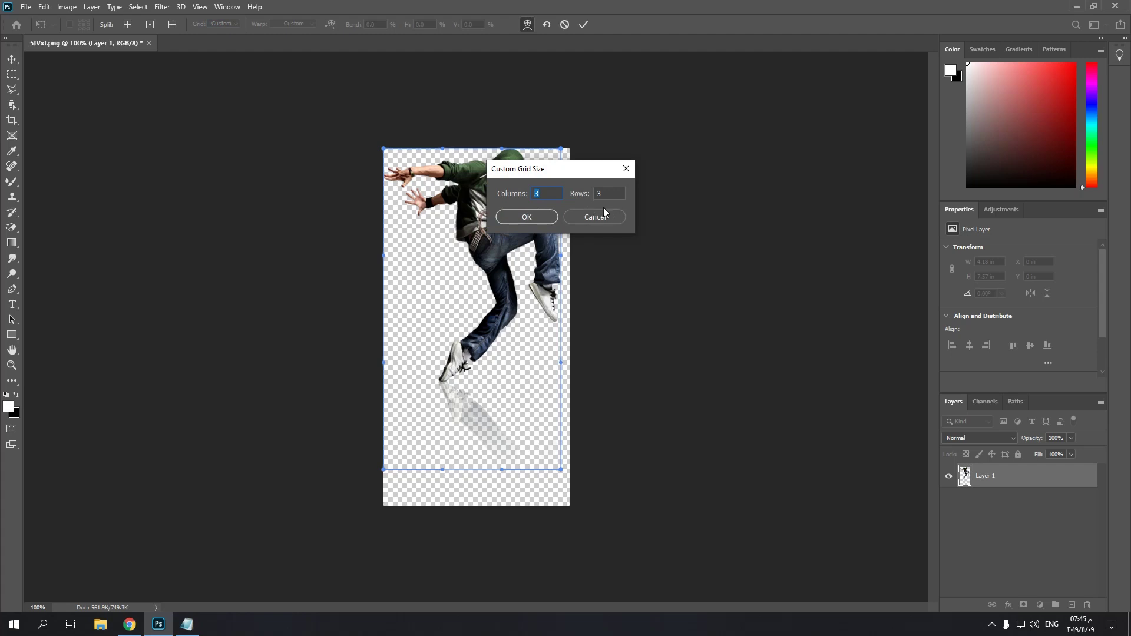
click(535, 218)
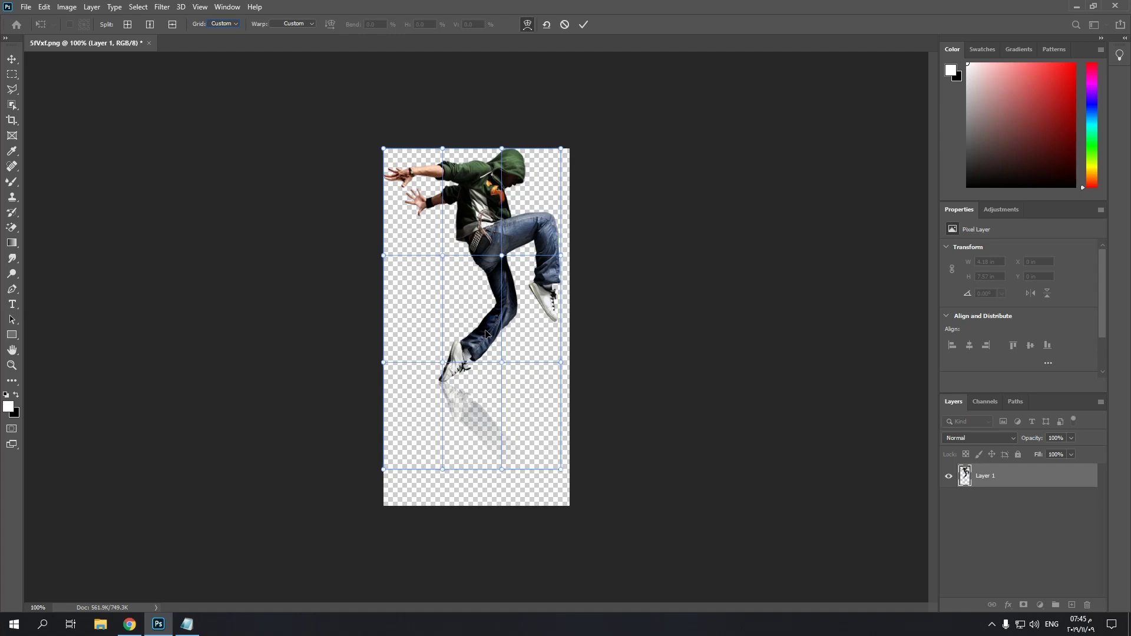
key(Down)
click(223, 24)
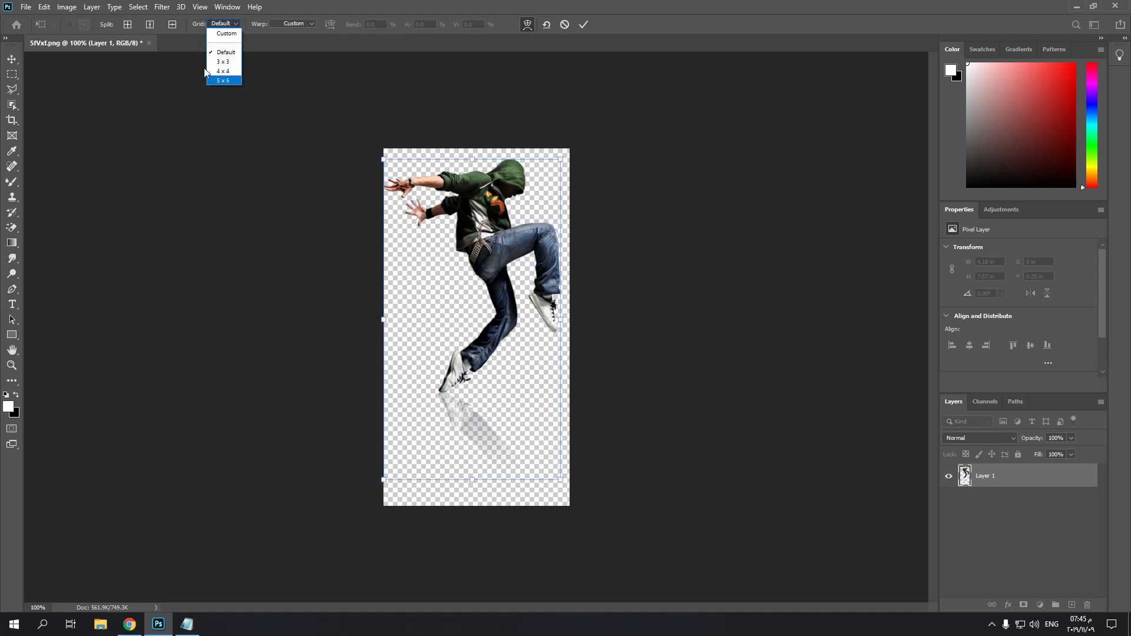
click(235, 80)
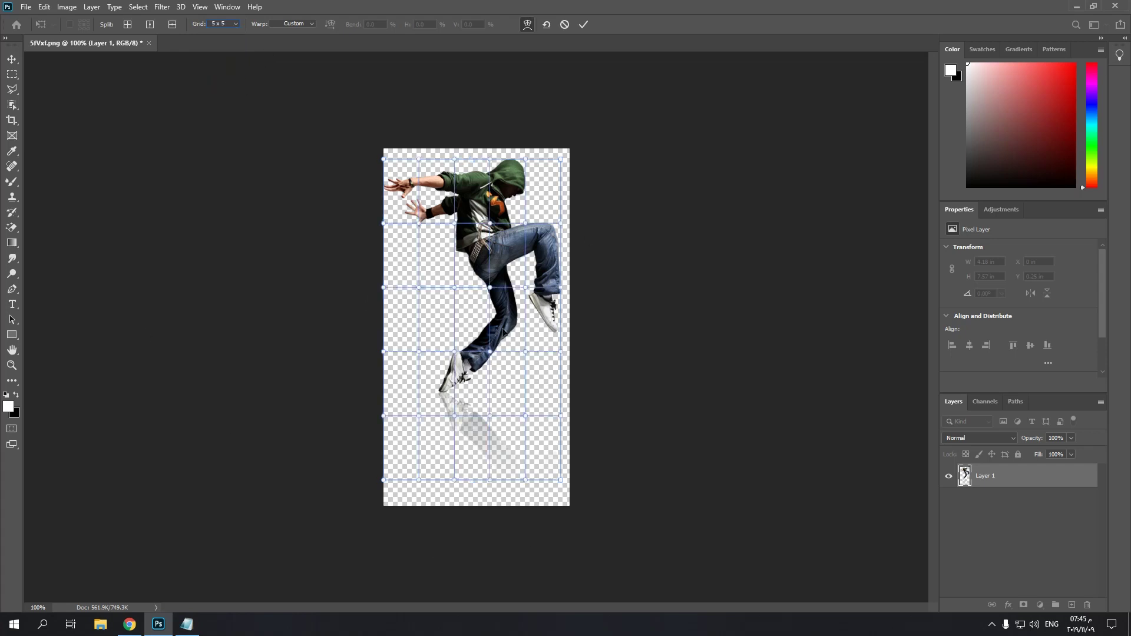
key(ctrl+z)
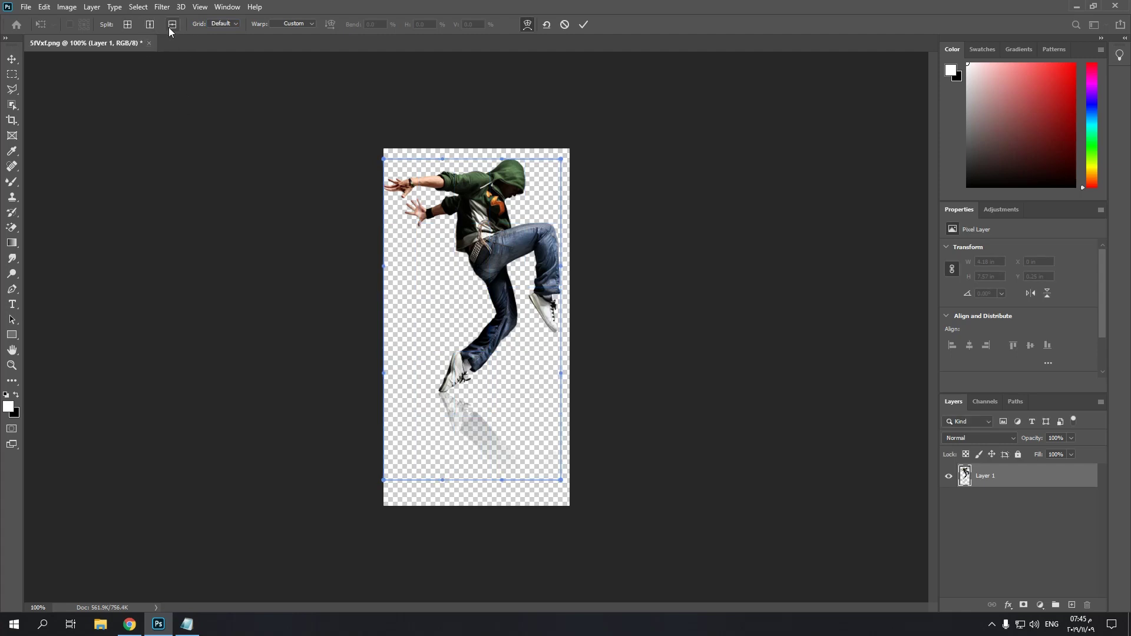
- Add horizontal, vertical and crosswise warp splits and drag them to bend the dancer's pose
click(170, 27)
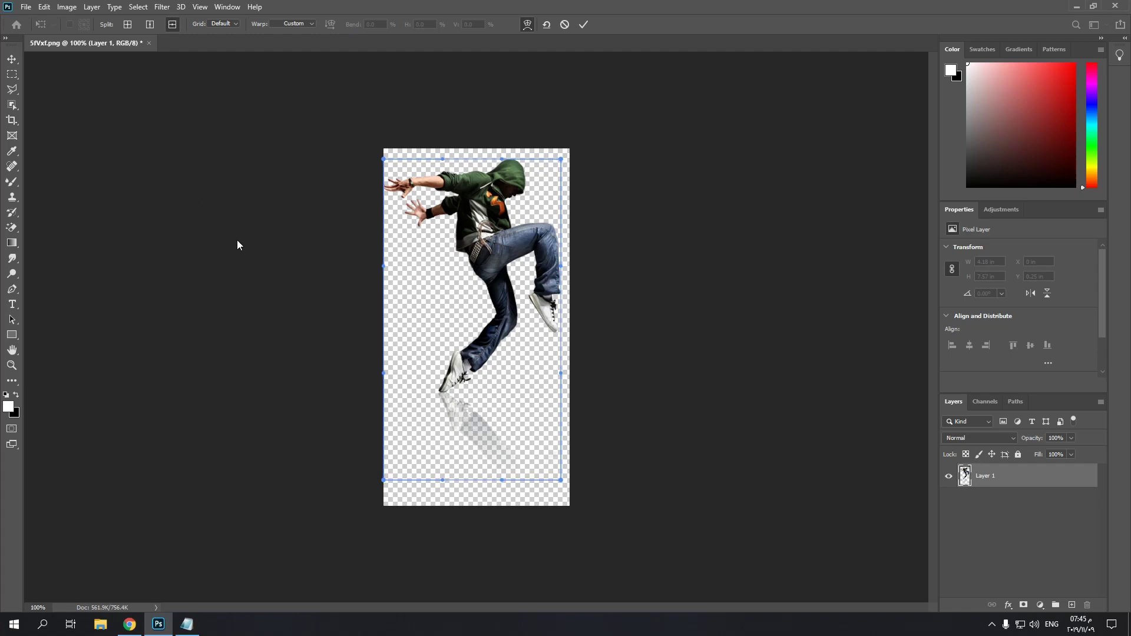
click(497, 177)
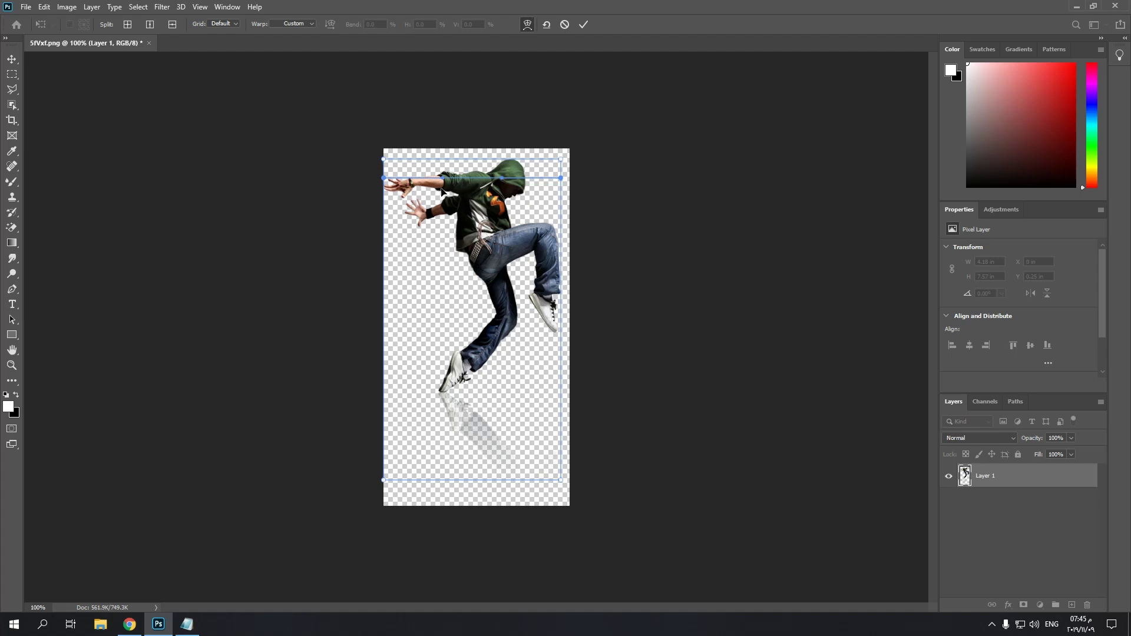
mouse_move(504, 182)
mouse_down()
mouse_move(486, 175)
mouse_move(496, 183)
mouse_up()
click(149, 30)
click(412, 254)
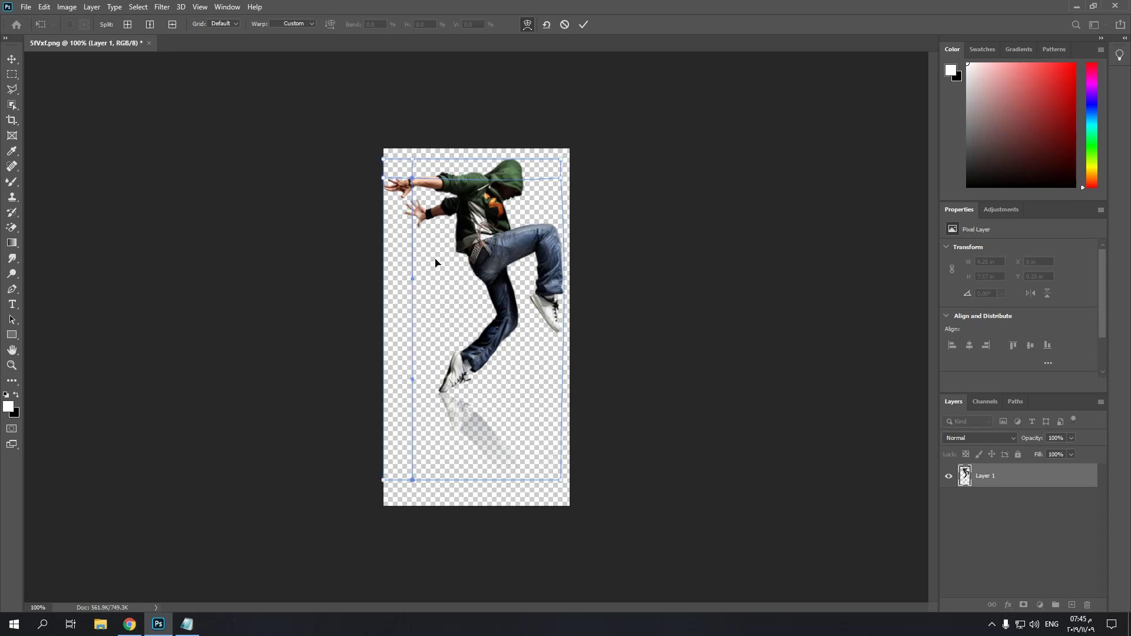
click(414, 289)
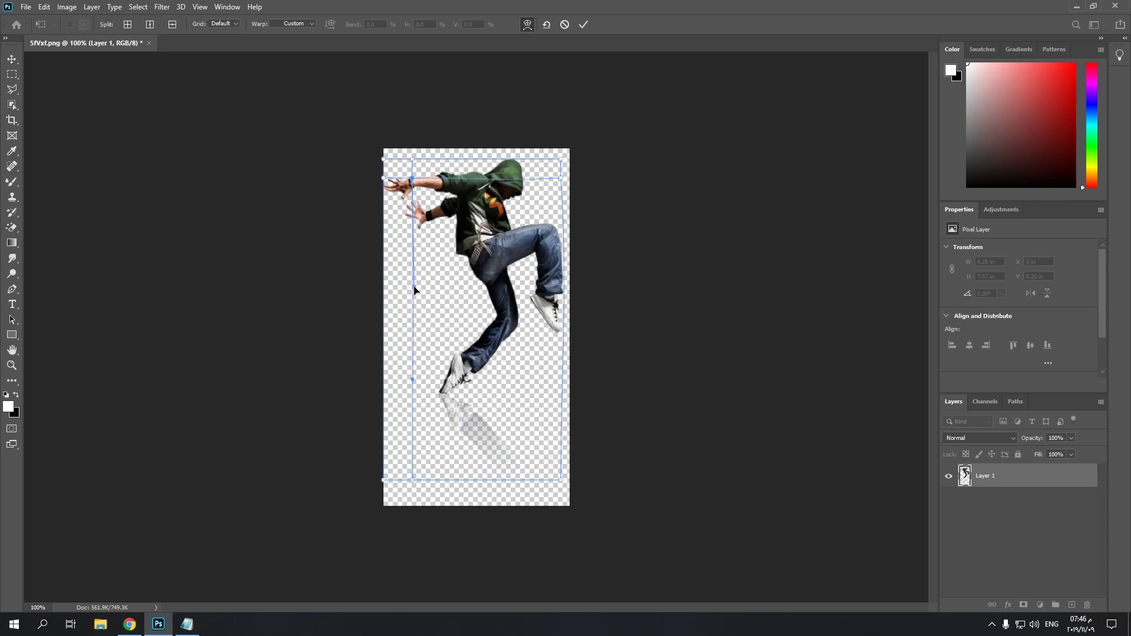
click(128, 24)
click(443, 287)
drag(443, 287, 474, 291)
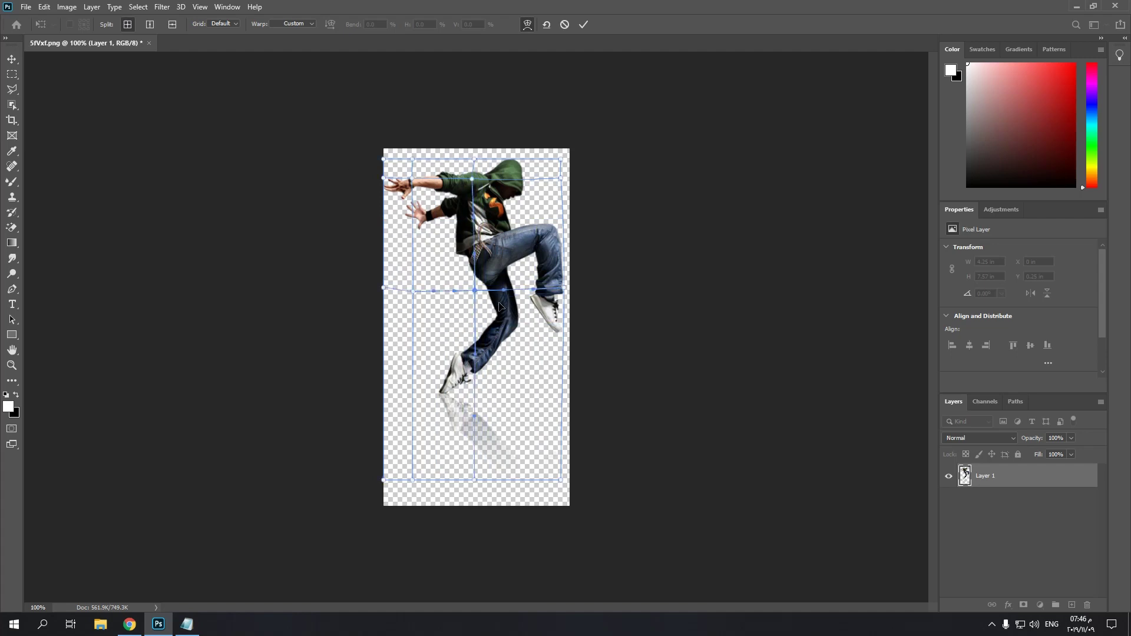
drag(488, 297, 470, 304)
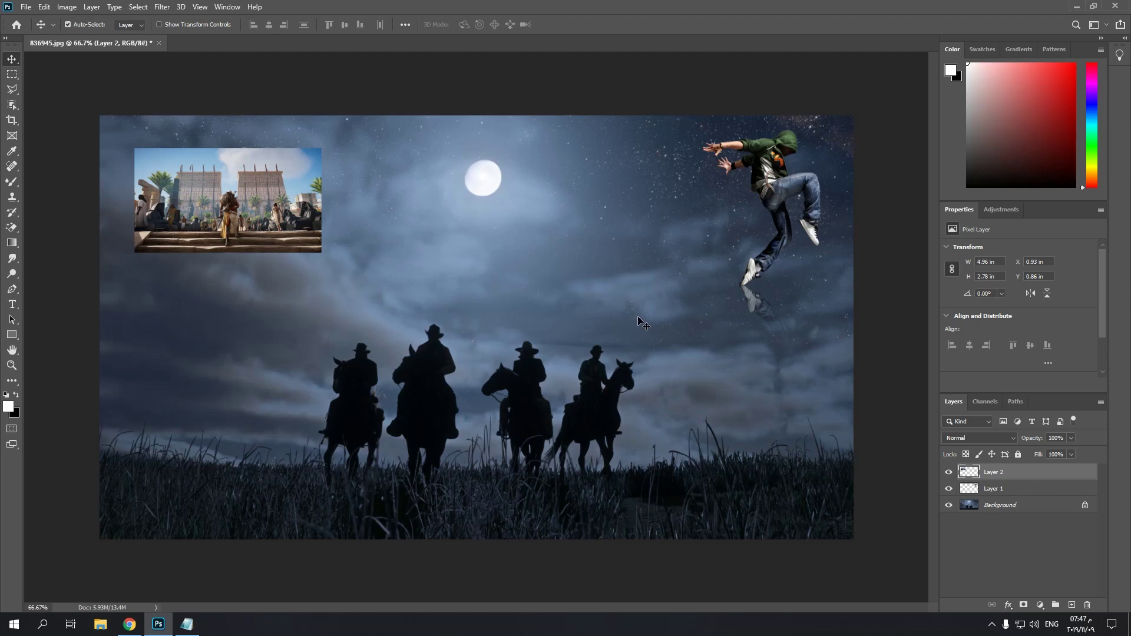
key(ctrl+plus)
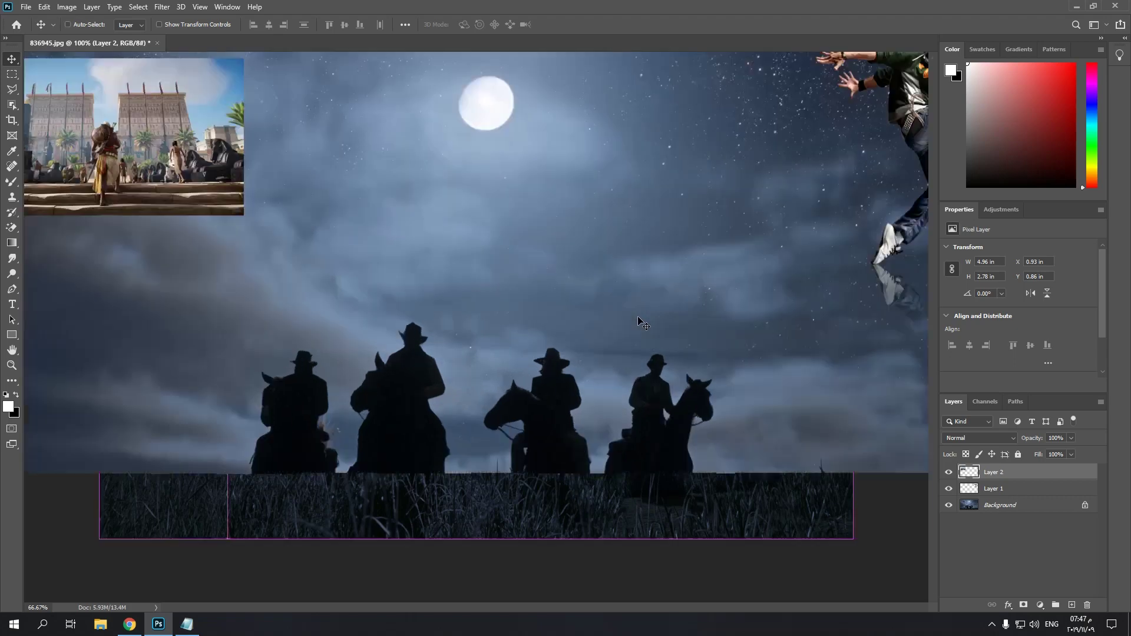
key(ctrl+plus)
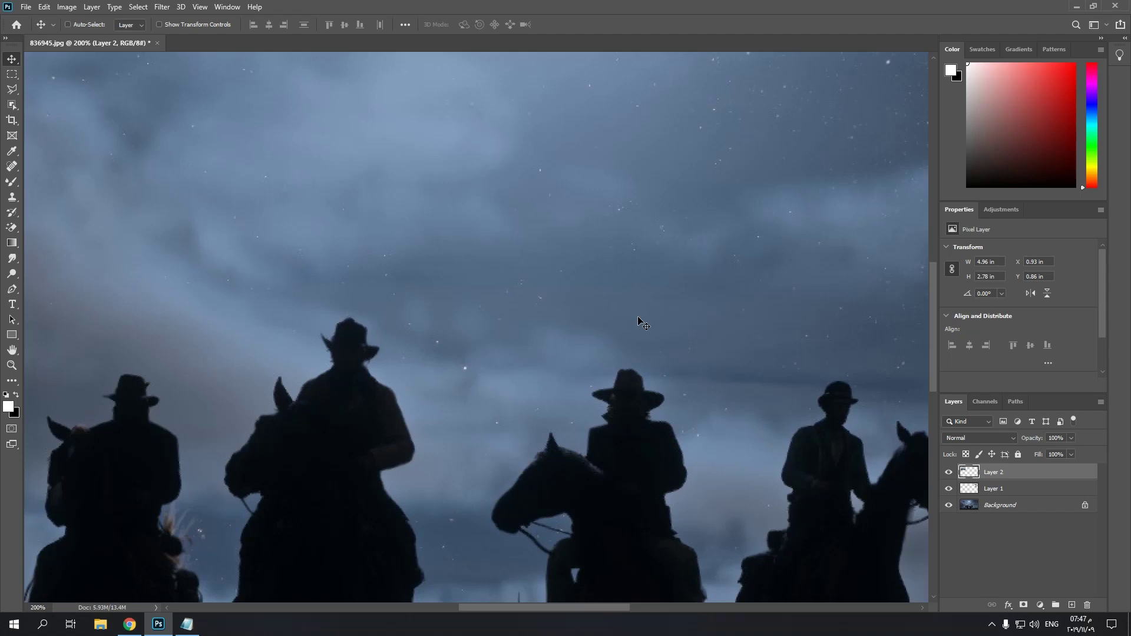
key(ctrl+minus)
key(ctrl+minus)
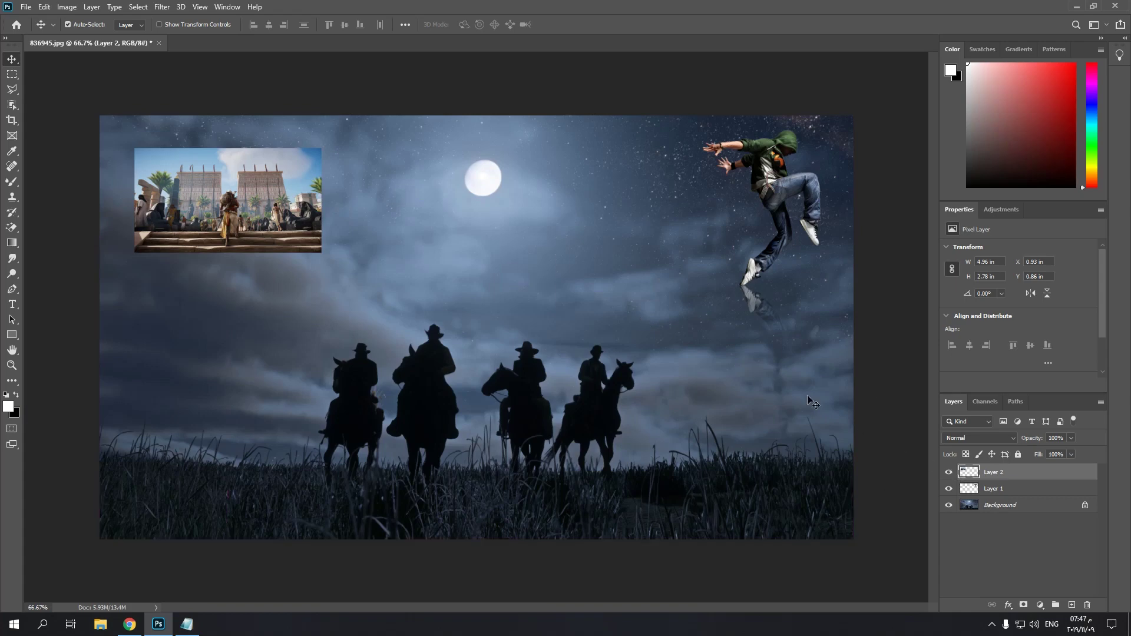
- Select Layer 1, Background and Layer 2 in turn, then zoom out from the Egyptian scene
click(991, 489)
click(1016, 506)
drag(1012, 472, 1012, 491)
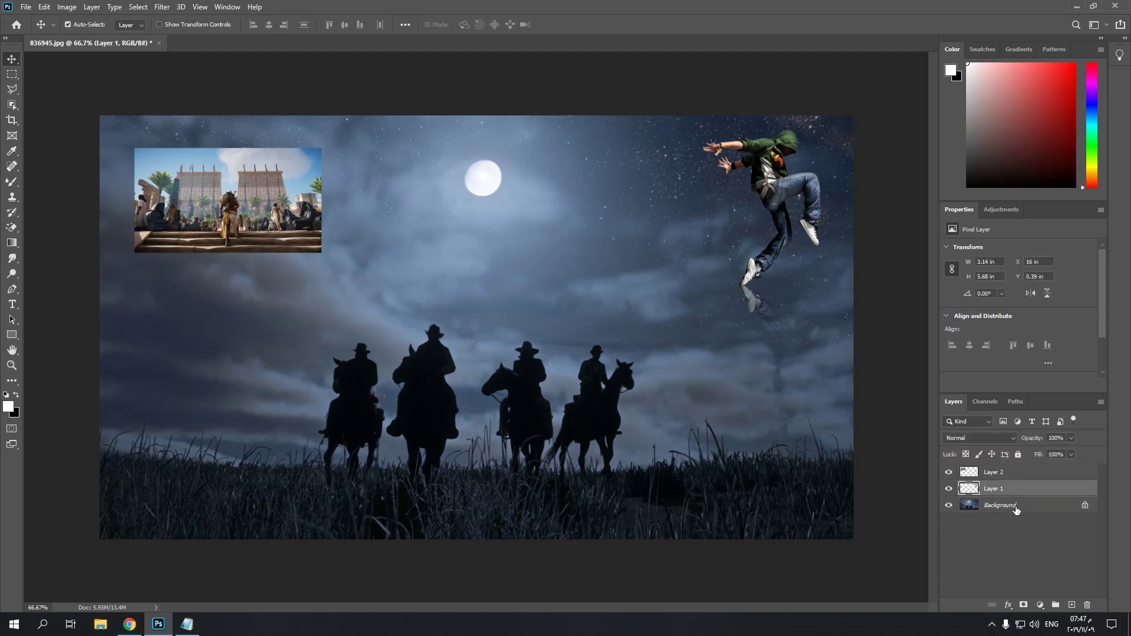
click(994, 490)
click(1028, 473)
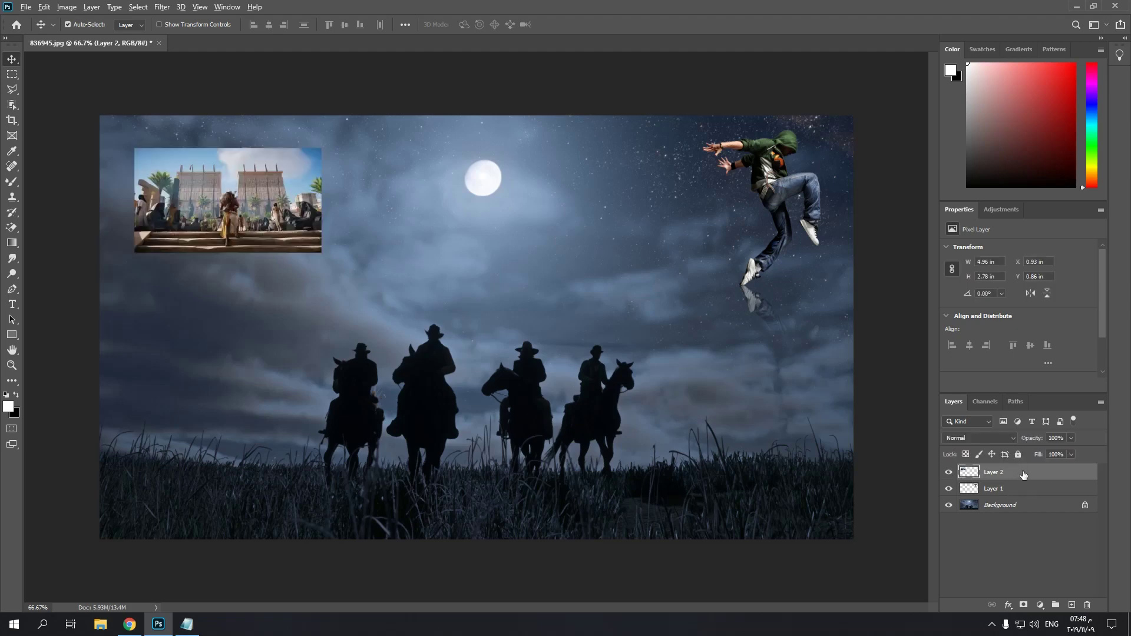
scroll(64, 300, up, 5)
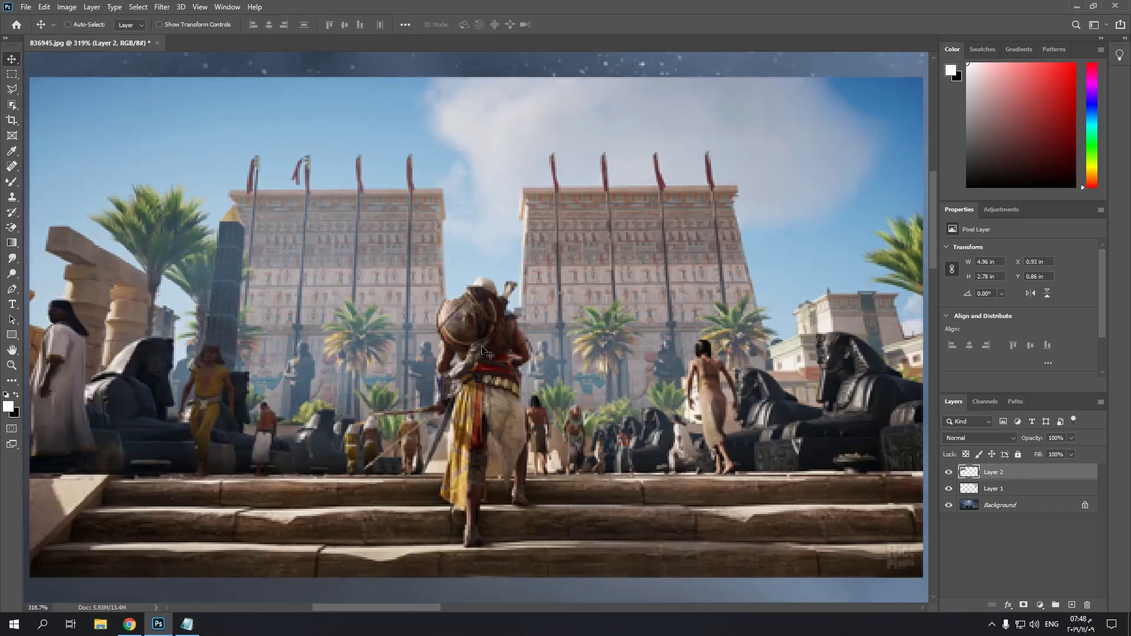
key(ctrl+minus)
key(ctrl+minus)
key(ctrl+minus)
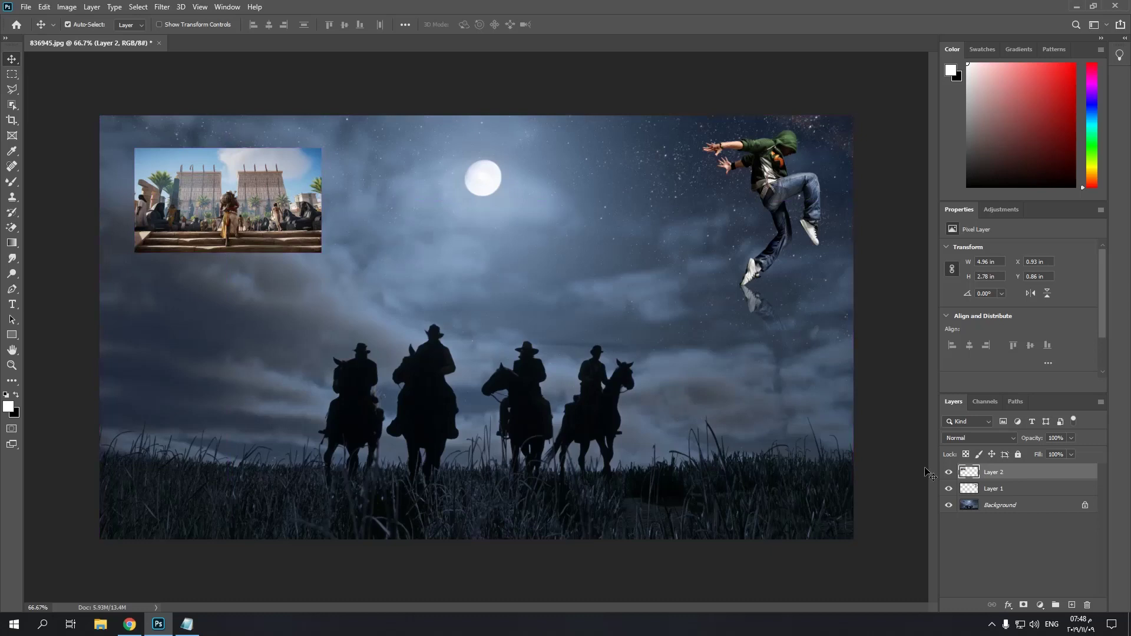
- Zoom in on the dancer and back out, then frame the dancer and temple layers
click(1043, 489)
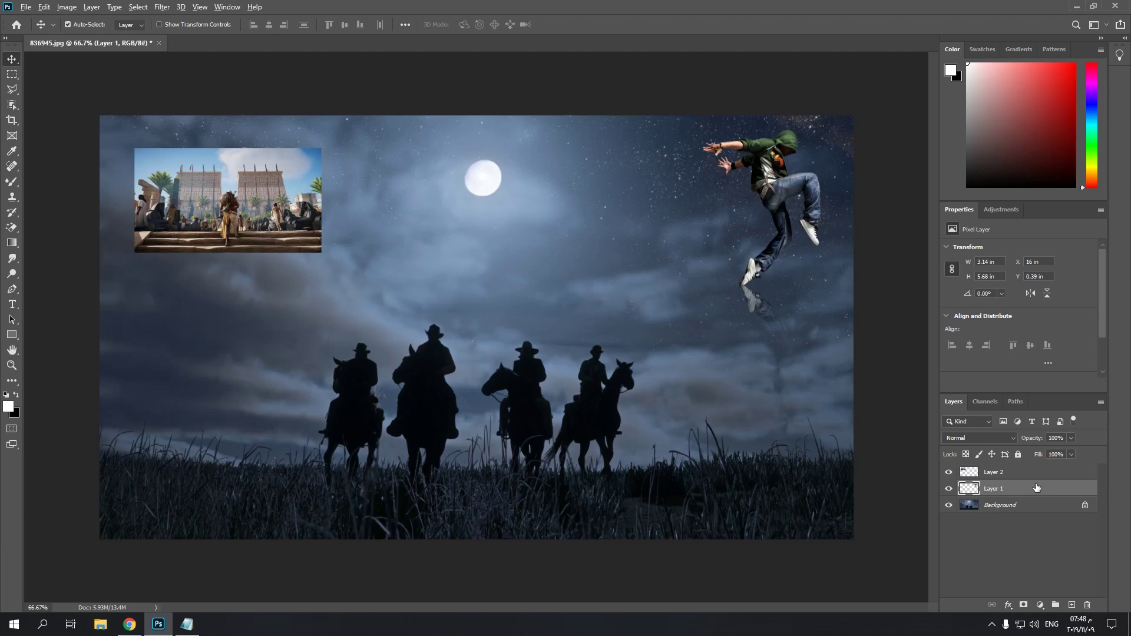
key(ctrl+plus)
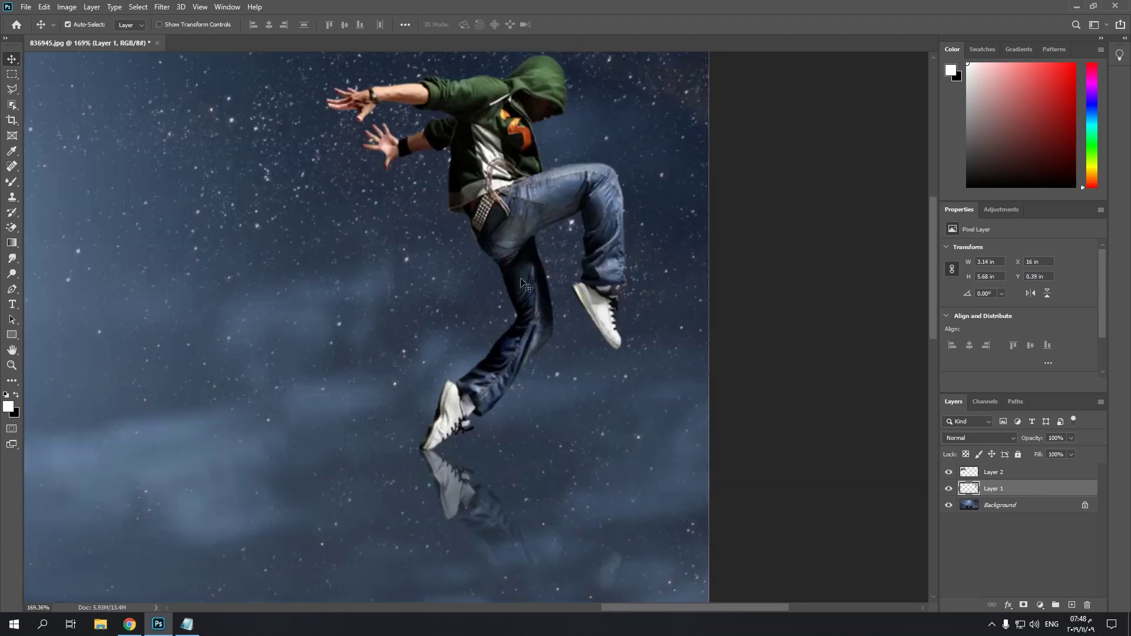
key(ctrl+minus)
key(ctrl+minus)
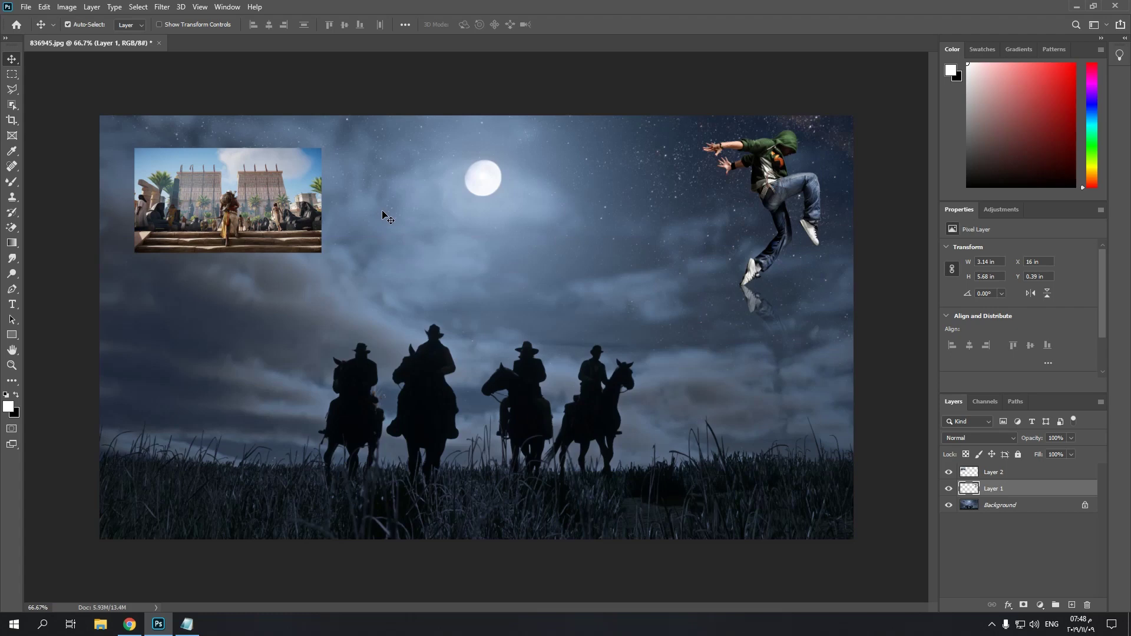
alt+click(1030, 489)
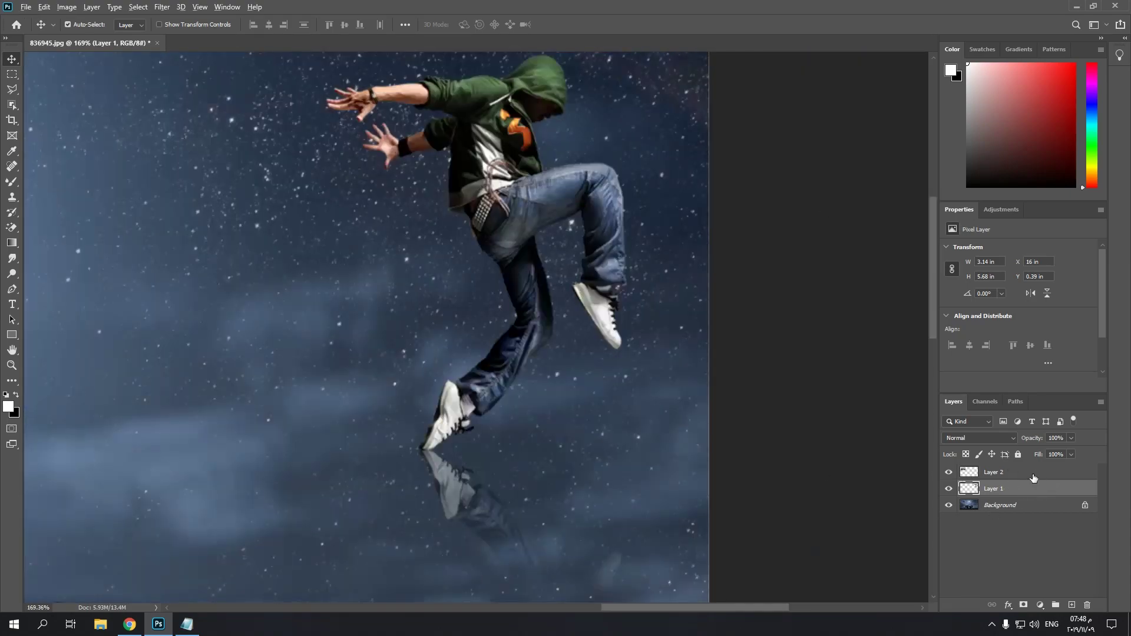
alt+click(1032, 473)
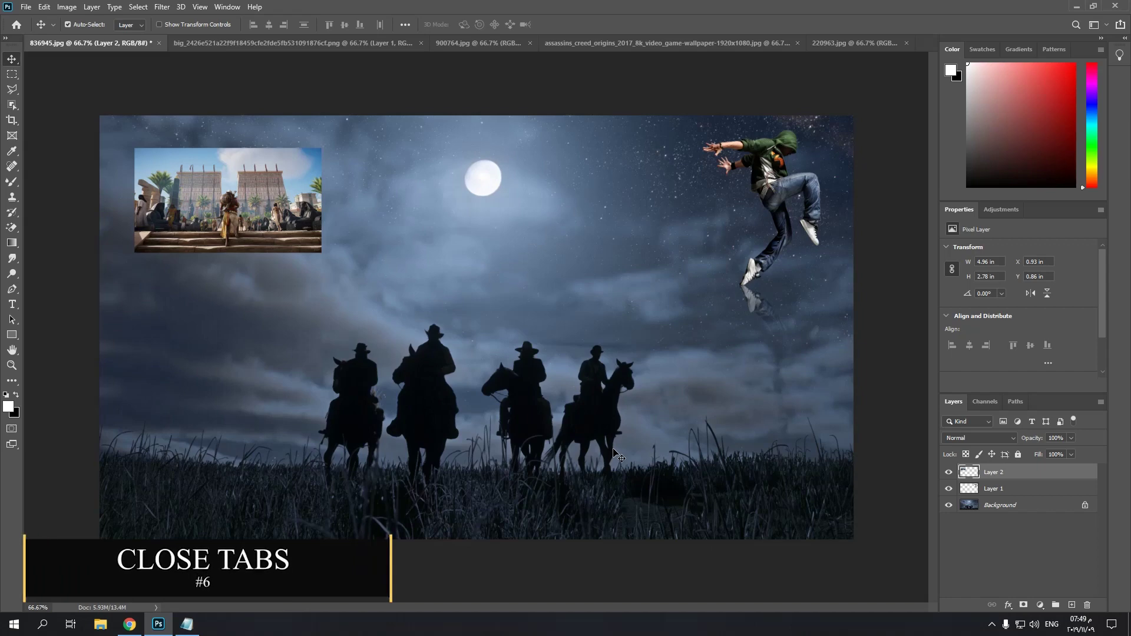
- Flip through the Steam, soldier artwork and Steam logo documents, returning to 836945.jpg and its File menu
click(499, 44)
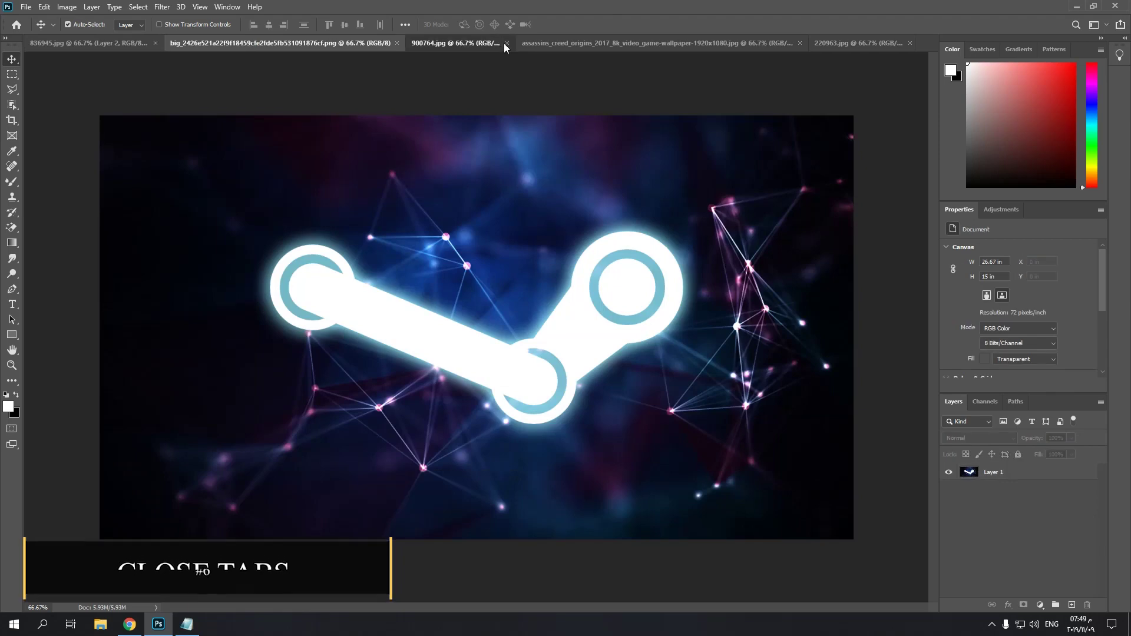
click(740, 44)
click(834, 42)
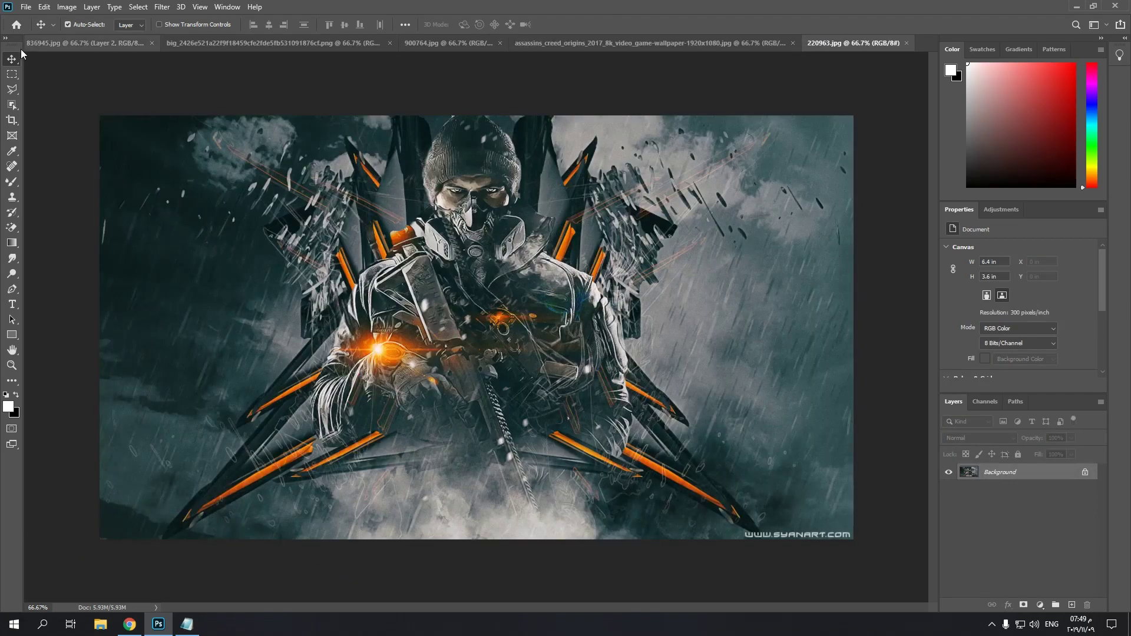
click(65, 41)
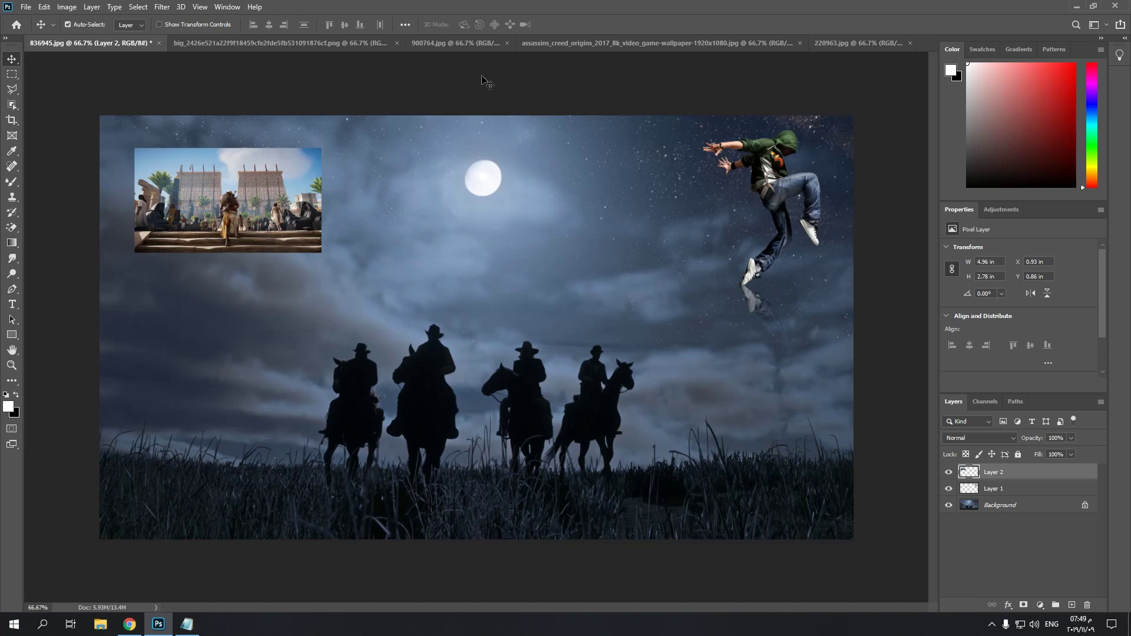
click(379, 45)
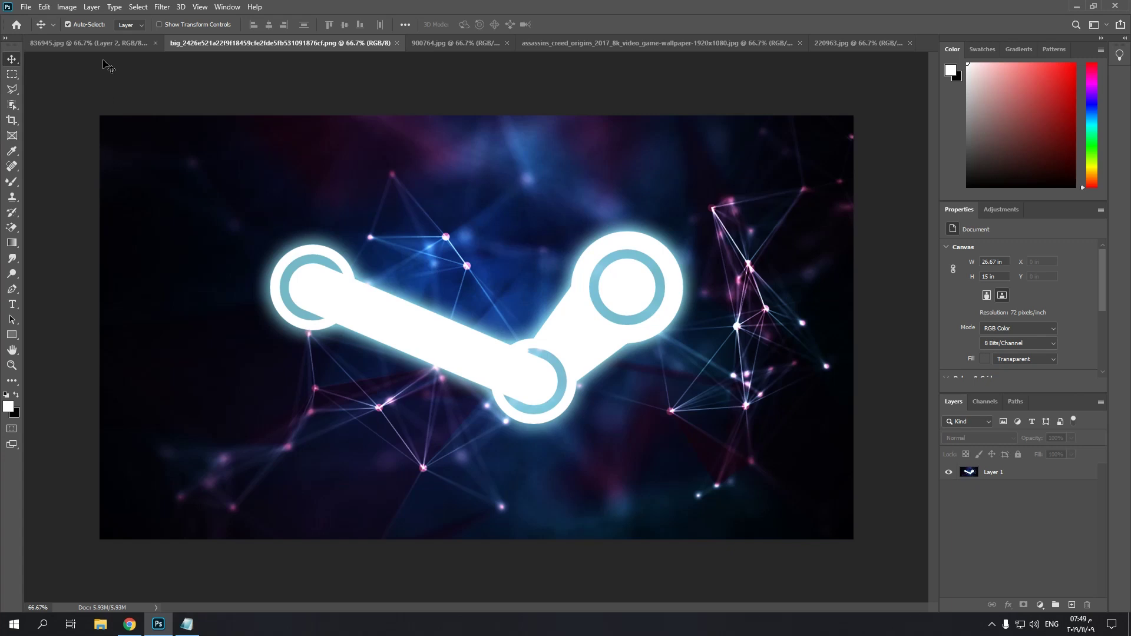
click(89, 43)
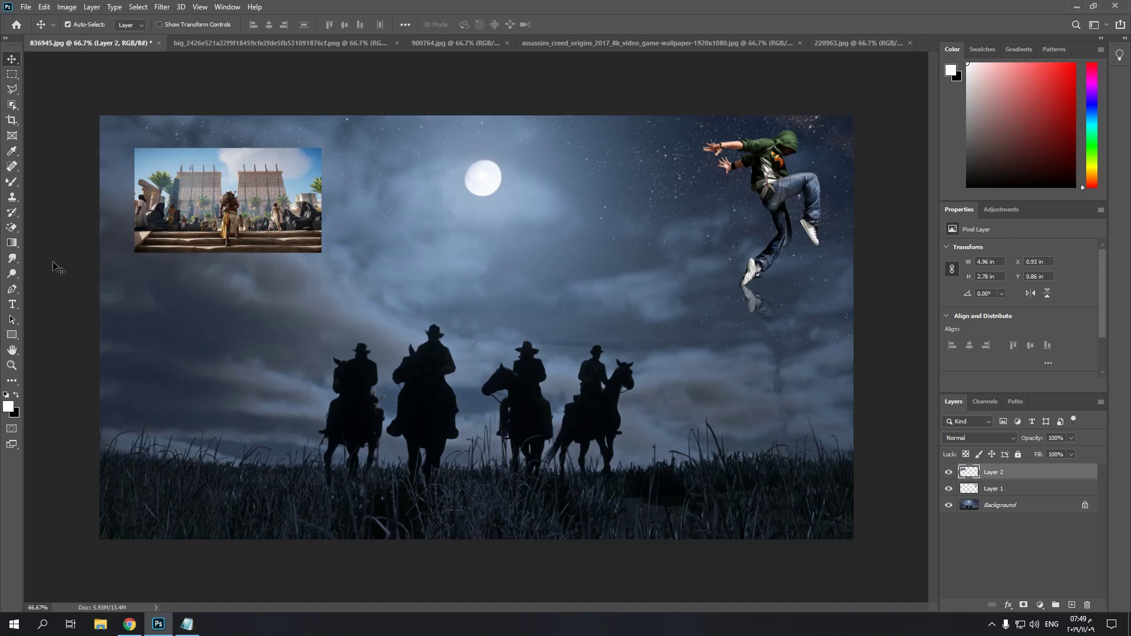
click(26, 8)
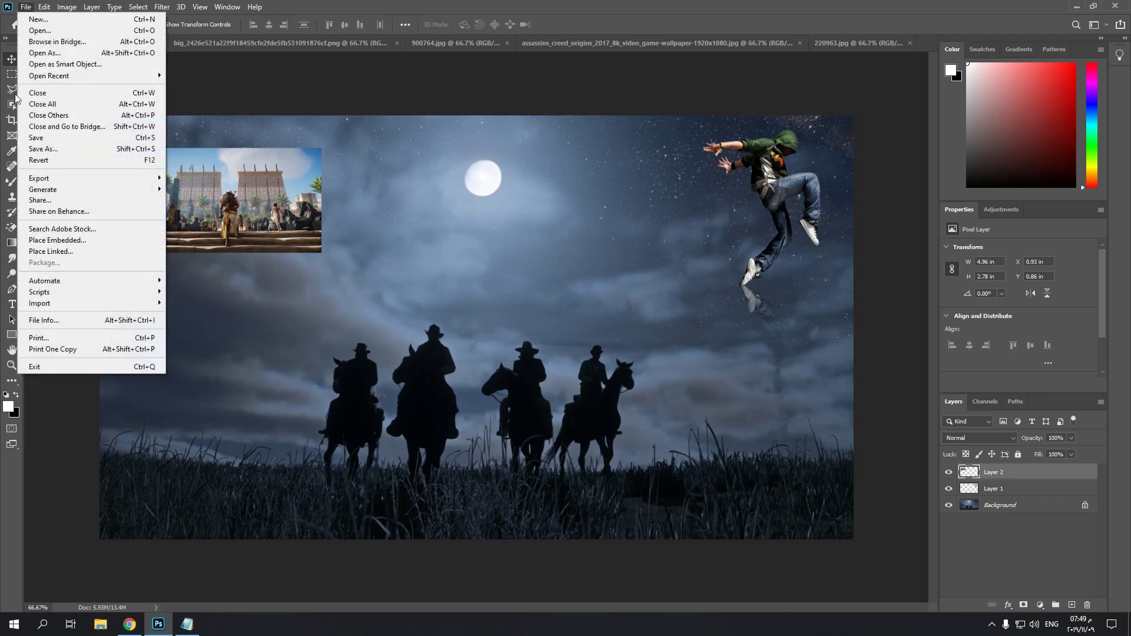
- Use File > Close Others so 836945.jpg is the only open document
click(52, 117)
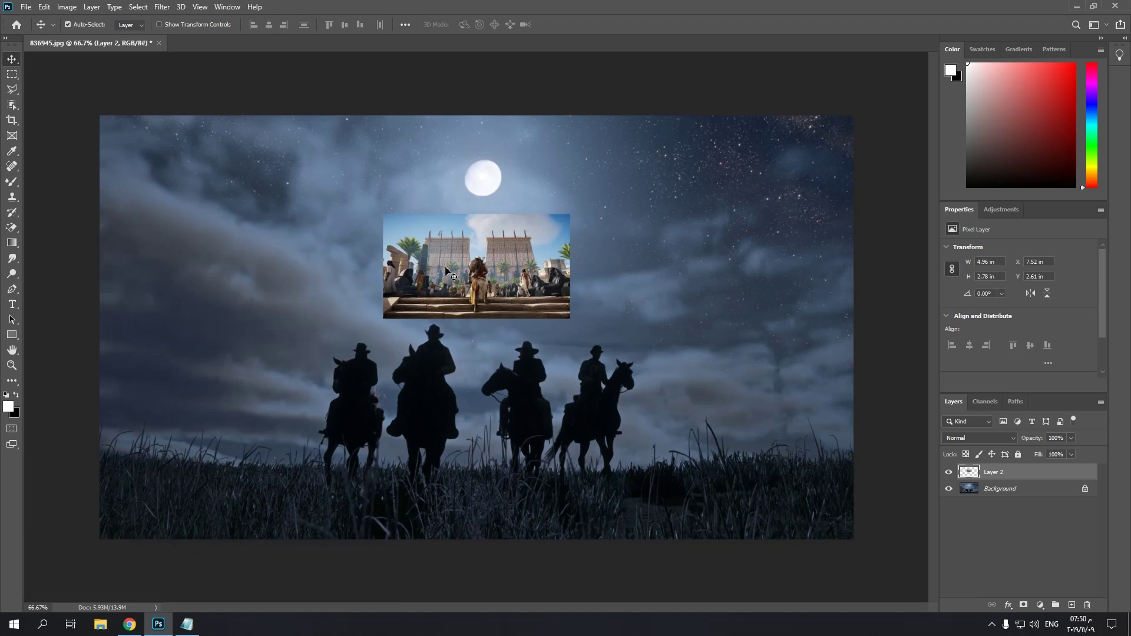
- Nudge the temple scene up and right, try a first enlargement, then undo it
drag(480, 282, 505, 269)
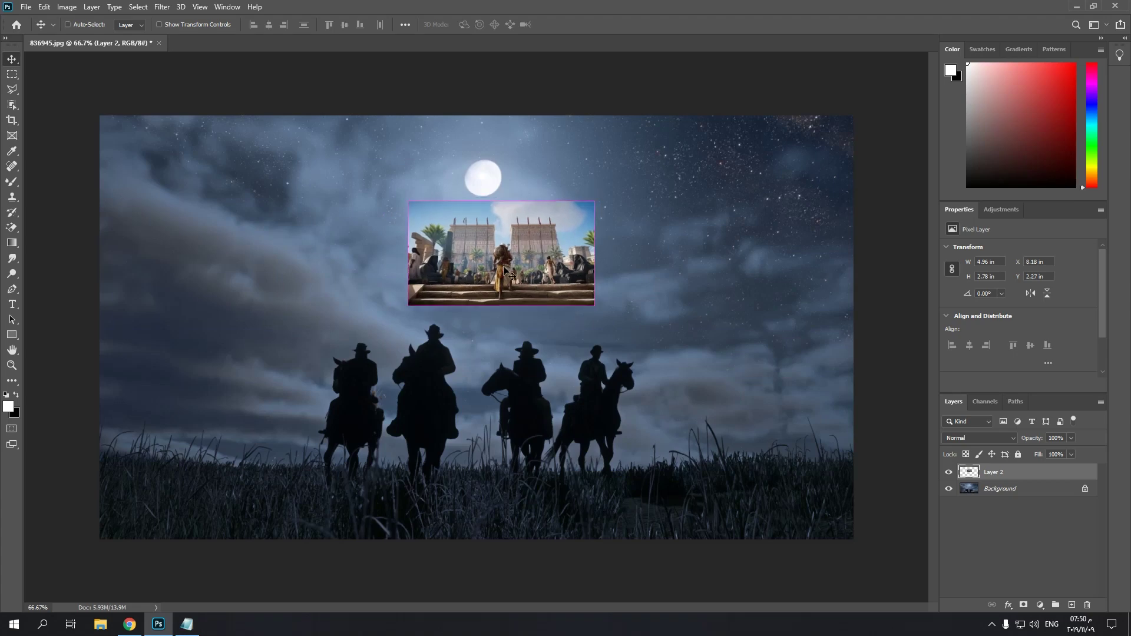
key(ctrl+t)
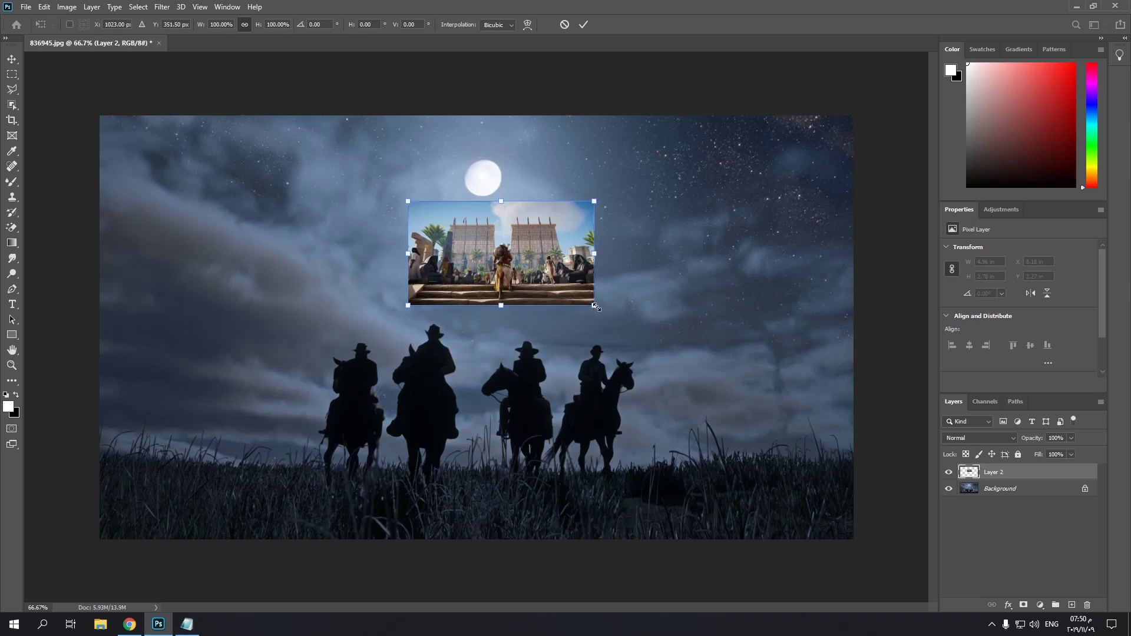
drag(593, 305, 791, 350)
mouse_move(607, 399)
mouse_down()
mouse_move(513, 274)
mouse_move(634, 351)
mouse_up()
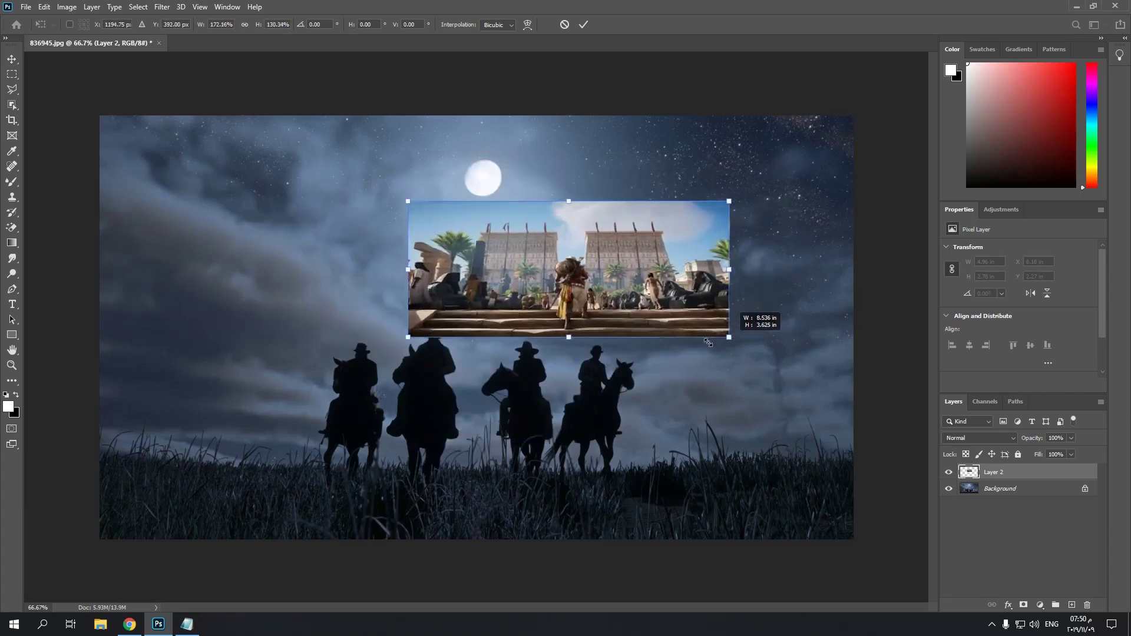
key(ctrl+z)
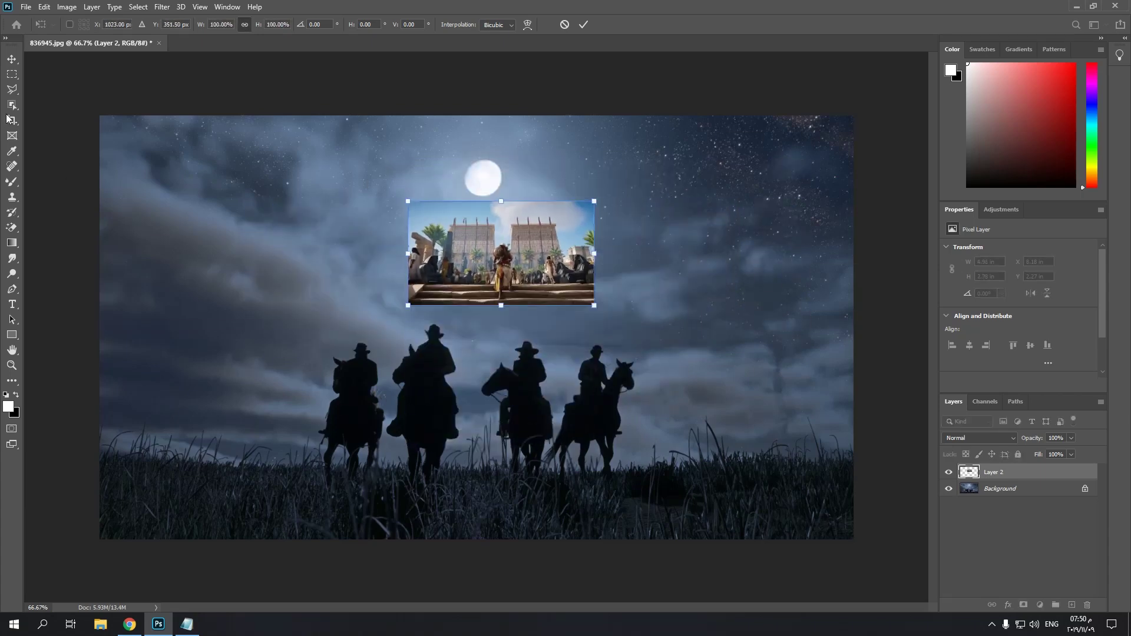
click(12, 59)
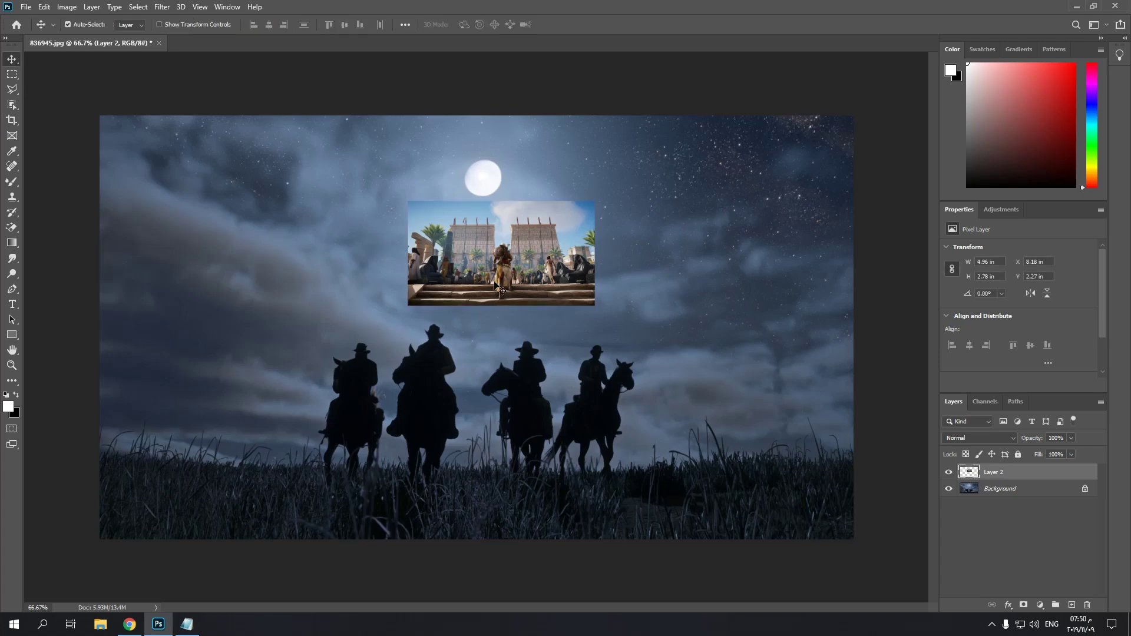
- Scale the temple scene up to about 170% over the riders' heads and commit it
key(ctrl+t)
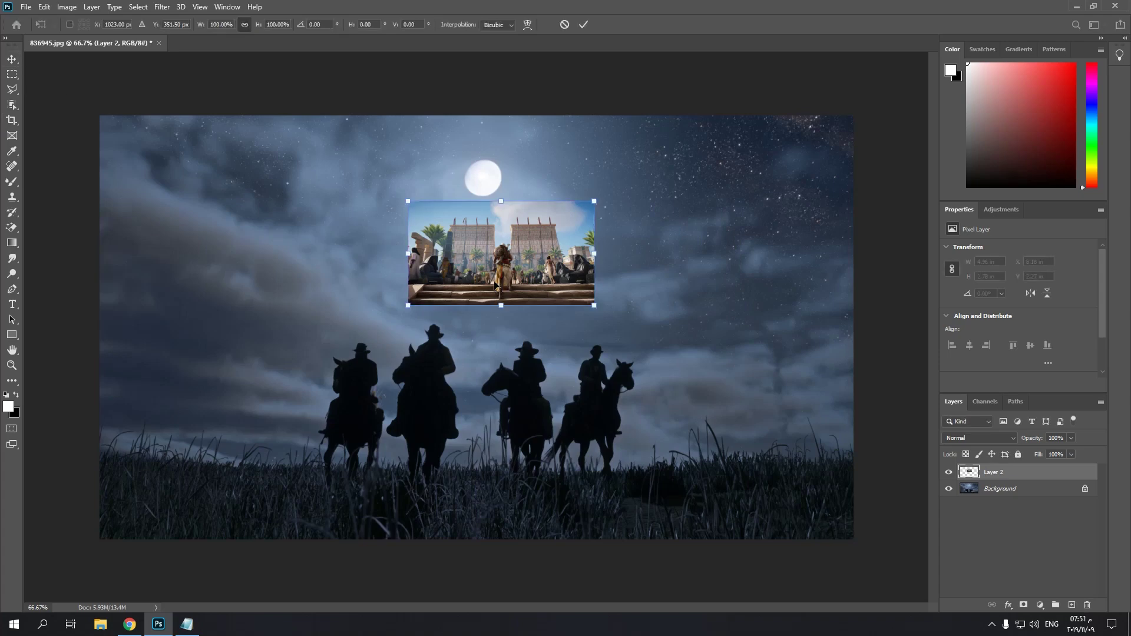
mouse_move(594, 305)
mouse_down()
mouse_move(702, 433)
mouse_move(412, 235)
mouse_move(716, 471)
mouse_move(424, 312)
mouse_move(745, 475)
mouse_move(584, 385)
mouse_move(715, 460)
mouse_up()
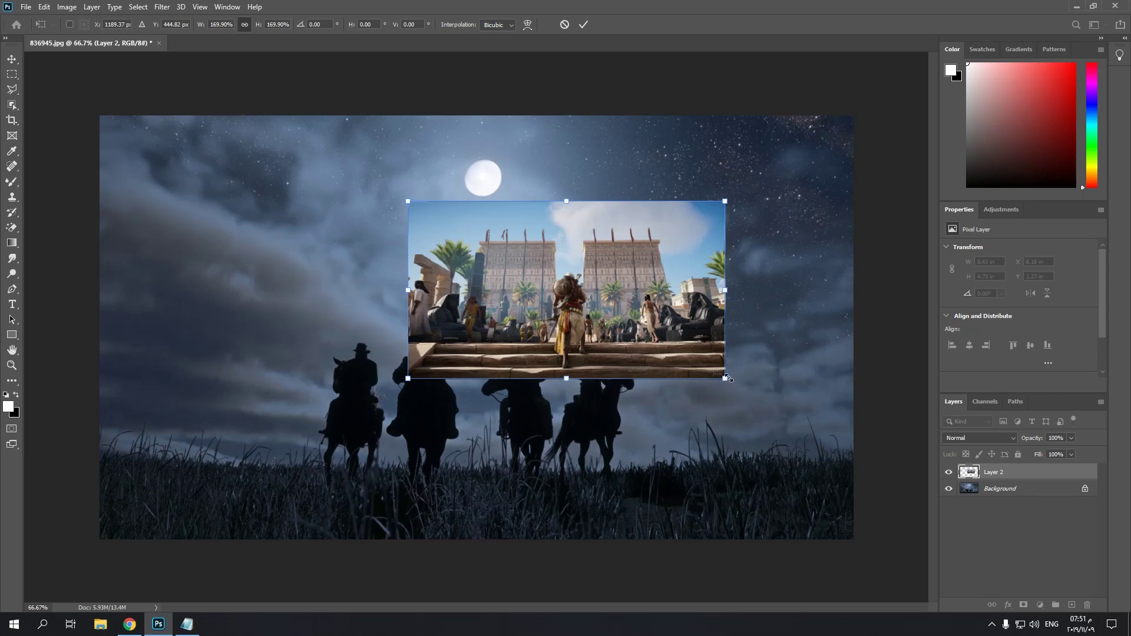
mouse_move(726, 379)
mouse_down()
mouse_move(612, 230)
mouse_move(713, 401)
mouse_move(554, 153)
mouse_move(580, 397)
mouse_move(730, 309)
mouse_move(689, 353)
mouse_move(724, 377)
mouse_up()
click(12, 59)
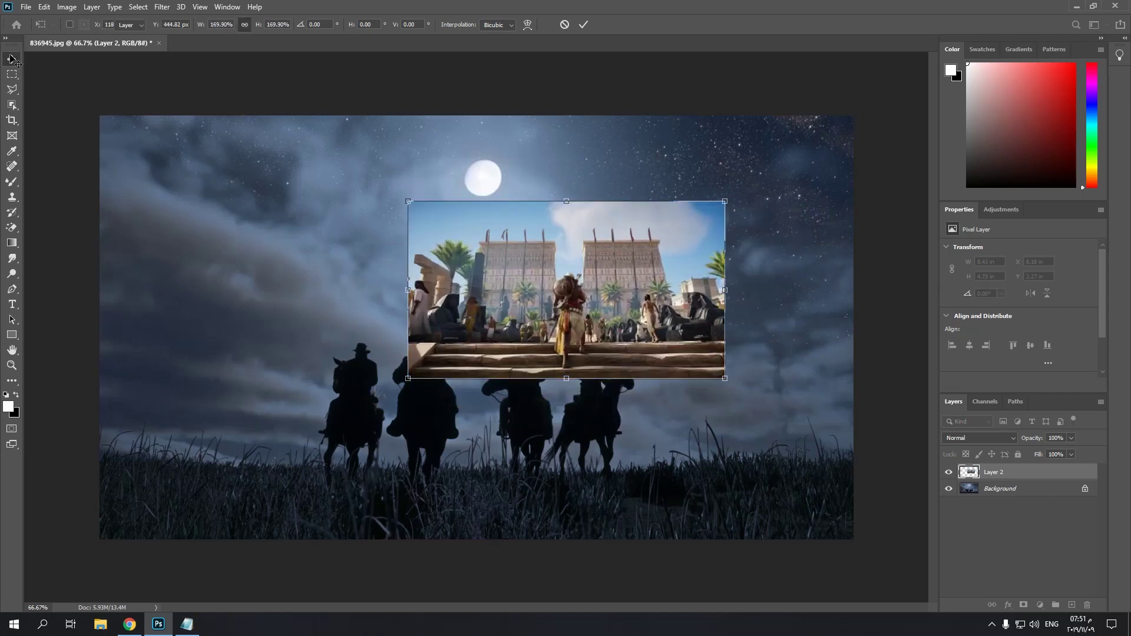
- Move the temple scene up-left, shrink it to 7.69 × 4.31 in, and show the Learn tutorials
drag(495, 238, 429, 213)
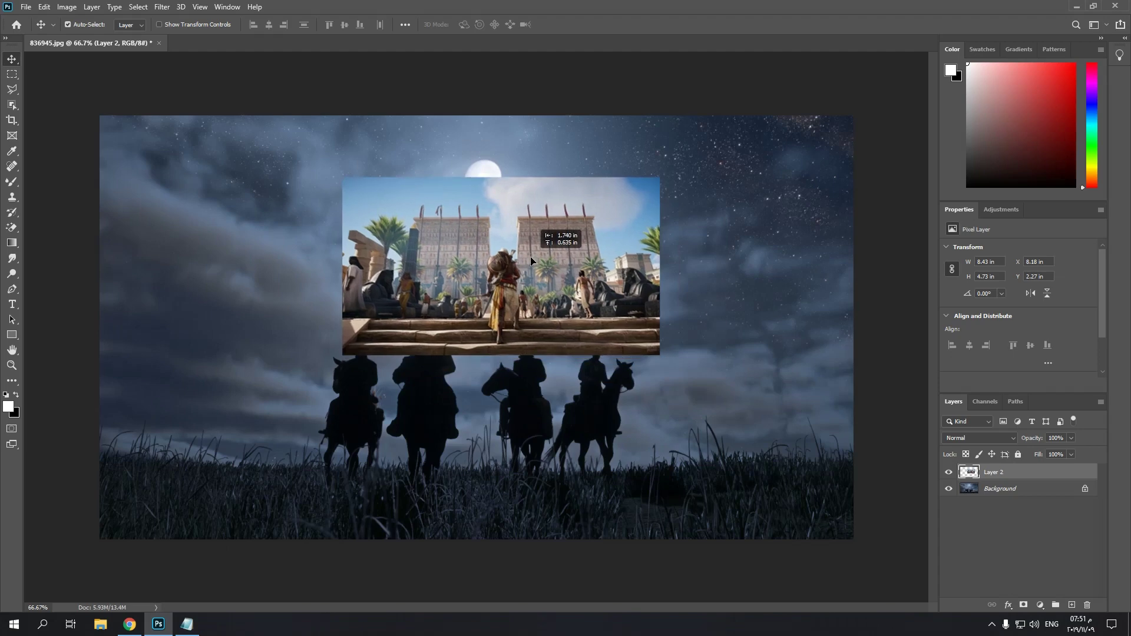
key(ctrl+t)
drag(659, 354, 648, 357)
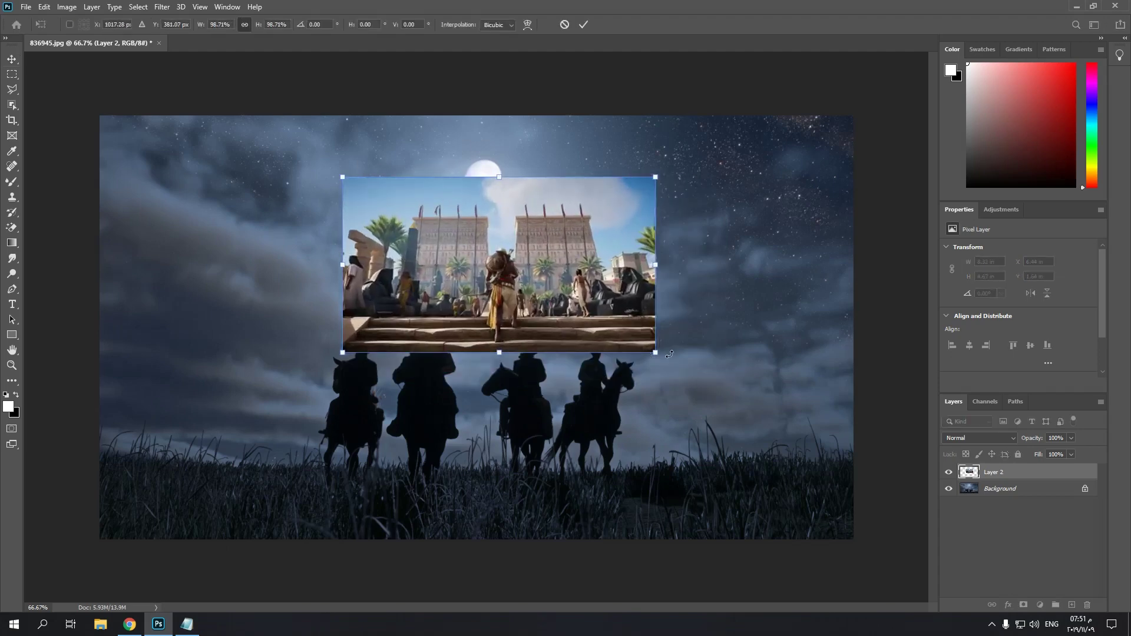
mouse_move(649, 356)
mouse_down()
mouse_move(555, 257)
mouse_move(694, 371)
mouse_move(634, 339)
mouse_move(618, 190)
mouse_move(521, 290)
mouse_move(593, 373)
mouse_move(467, 283)
mouse_move(560, 336)
mouse_move(585, 319)
mouse_up()
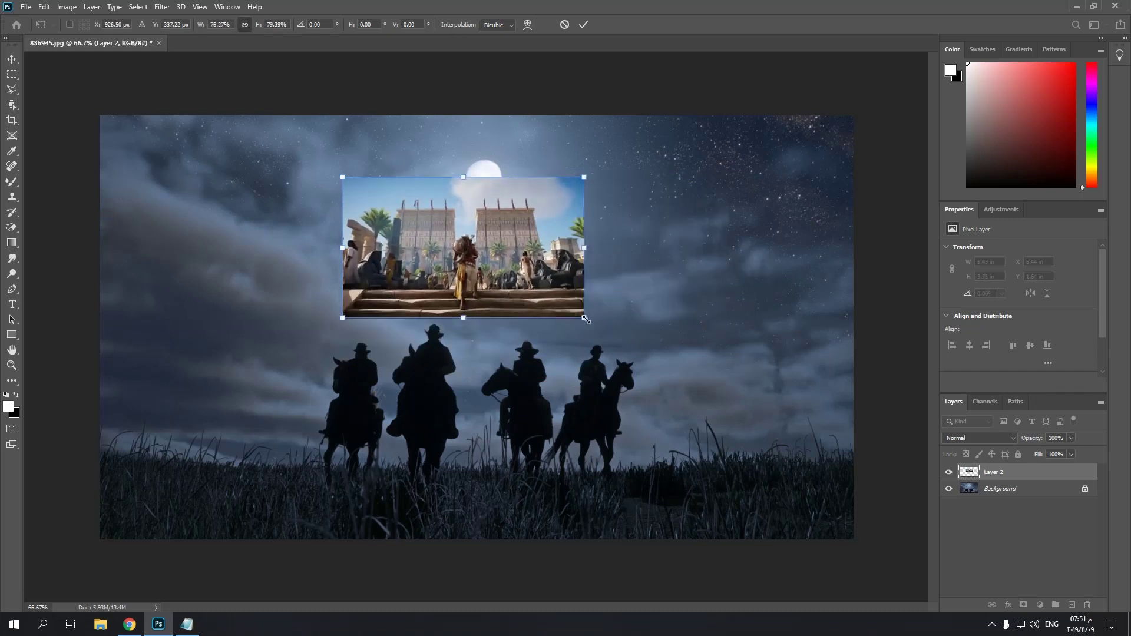
key(ctrl+z)
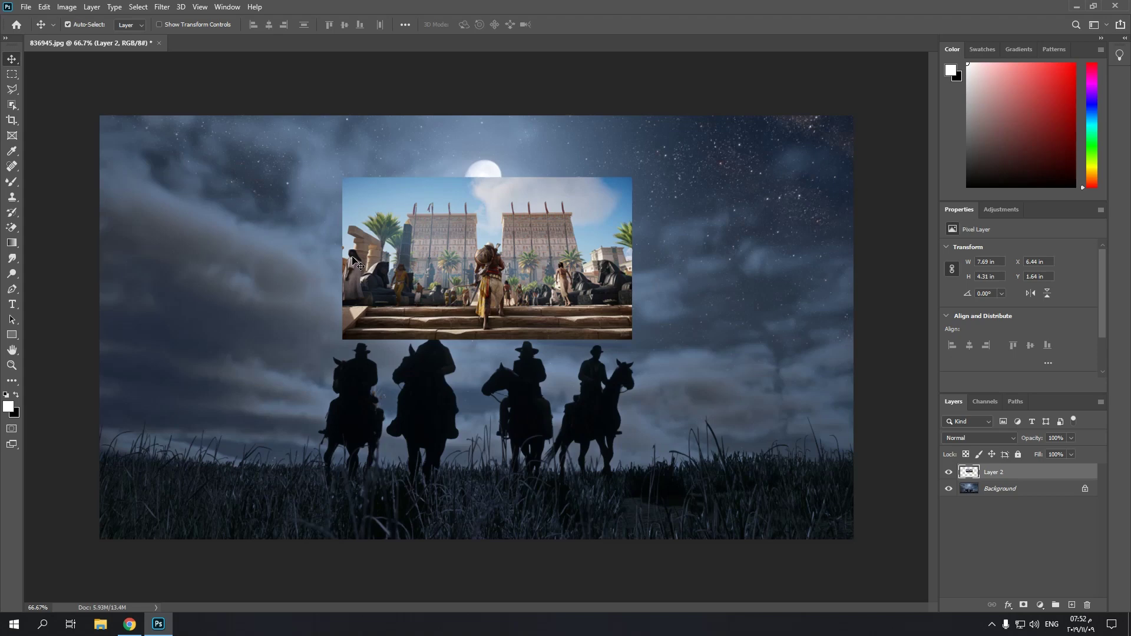
click(1119, 54)
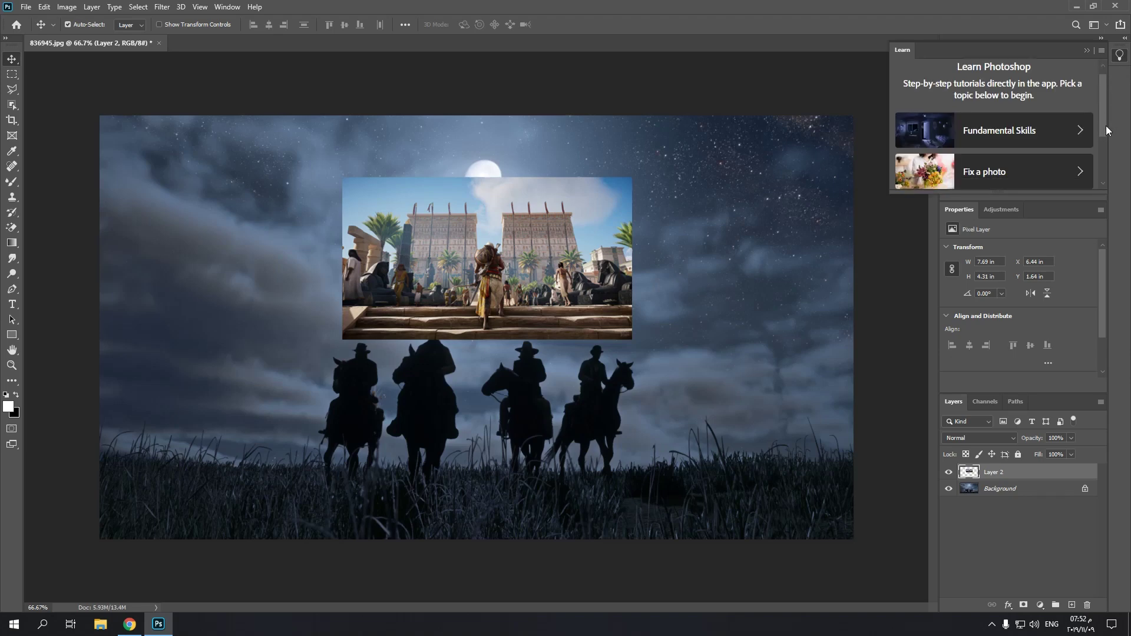
scroll(1010, 162, down, 2)
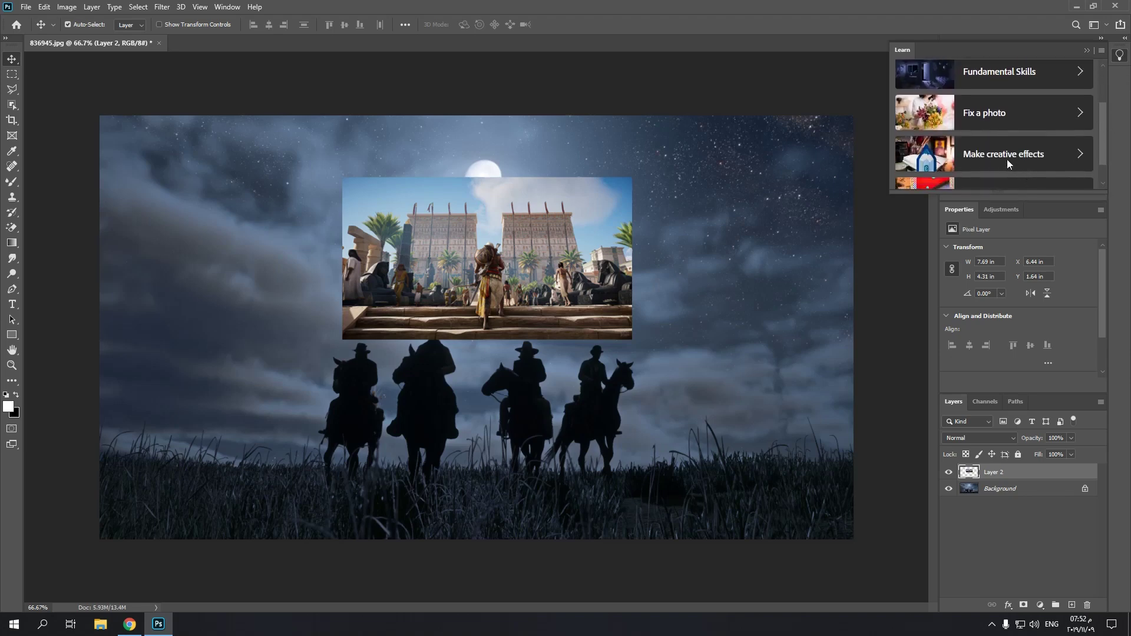
click(1035, 112)
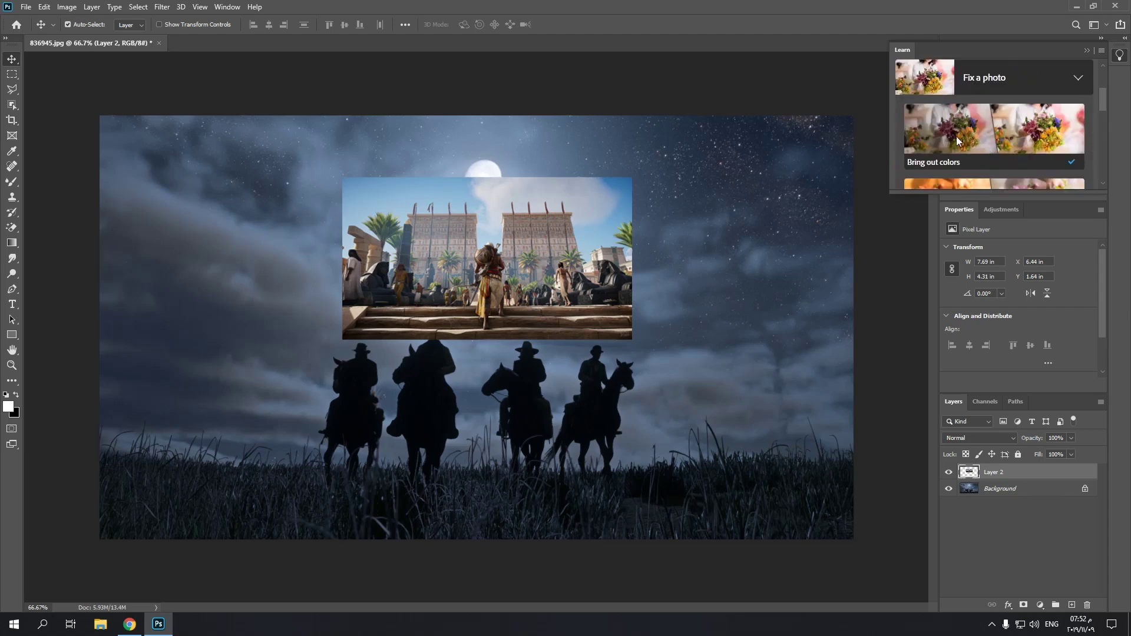
scroll(957, 141, down, 3)
scroll(1002, 141, up, 2)
scroll(1001, 140, up, 2)
scroll(1002, 140, up, 3)
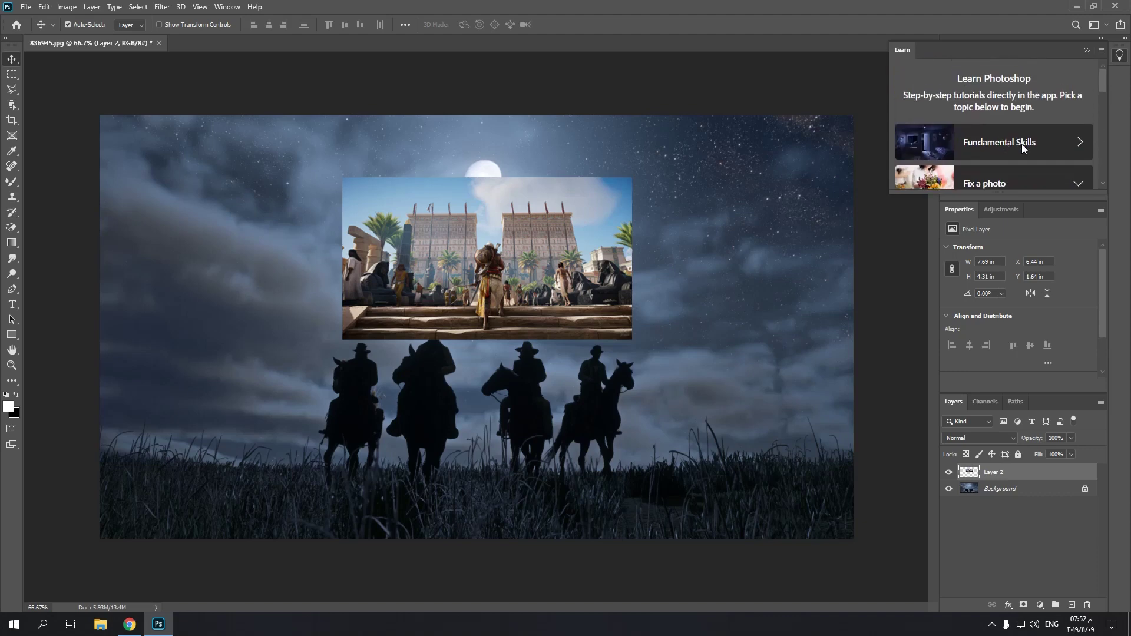
click(1043, 175)
scroll(1075, 80, up, 3)
click(1084, 142)
click(1078, 78)
click(1019, 160)
scroll(1023, 152, down, 1)
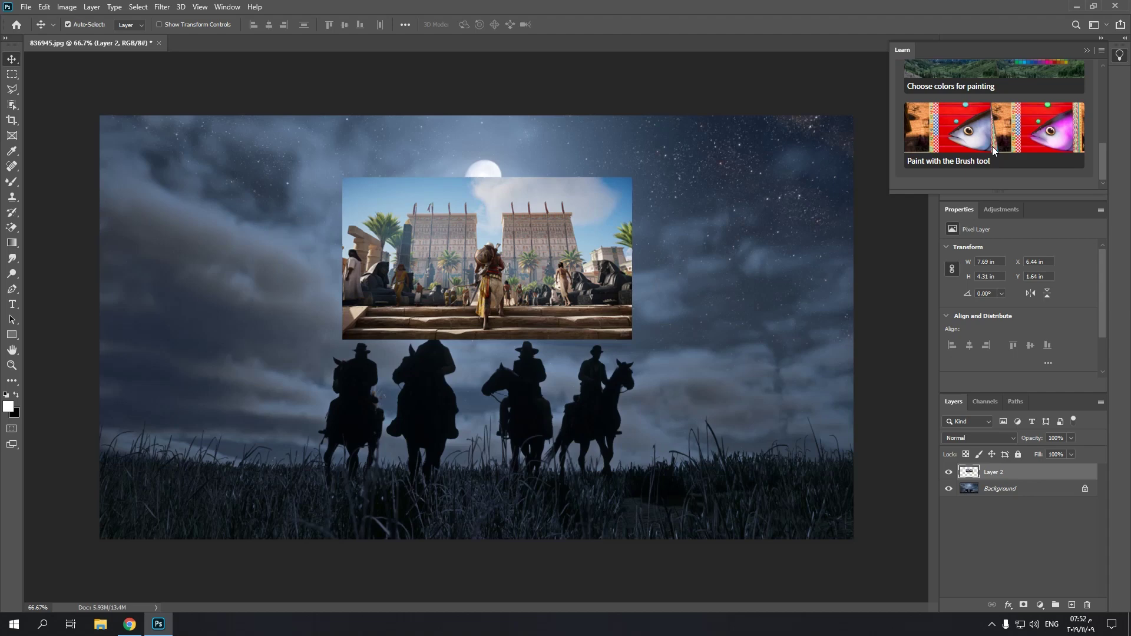
click(1086, 50)
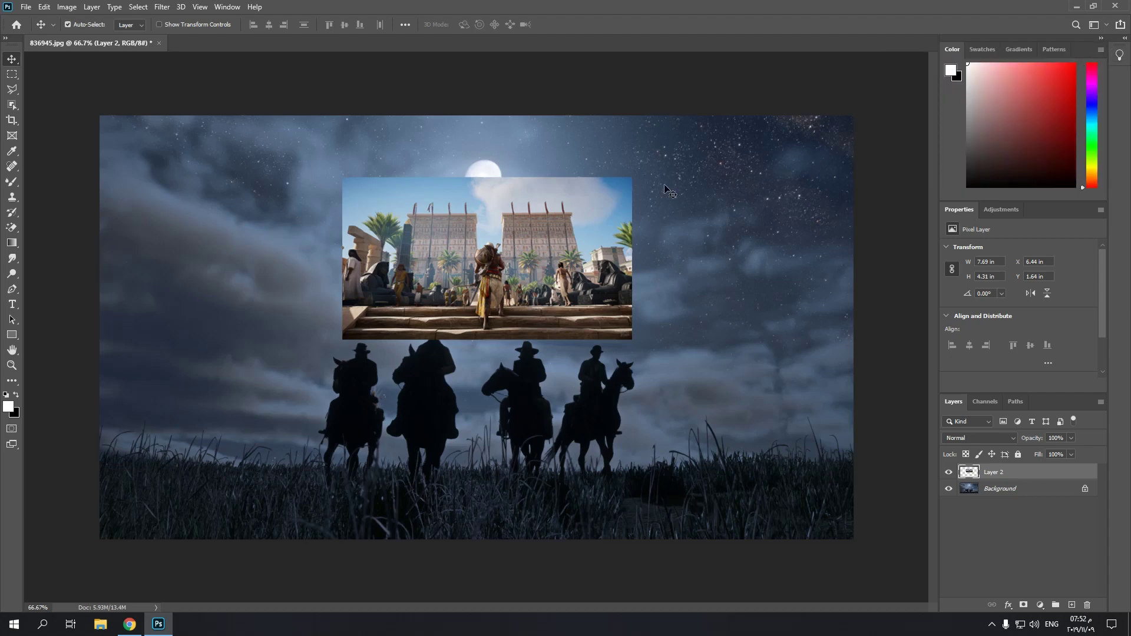